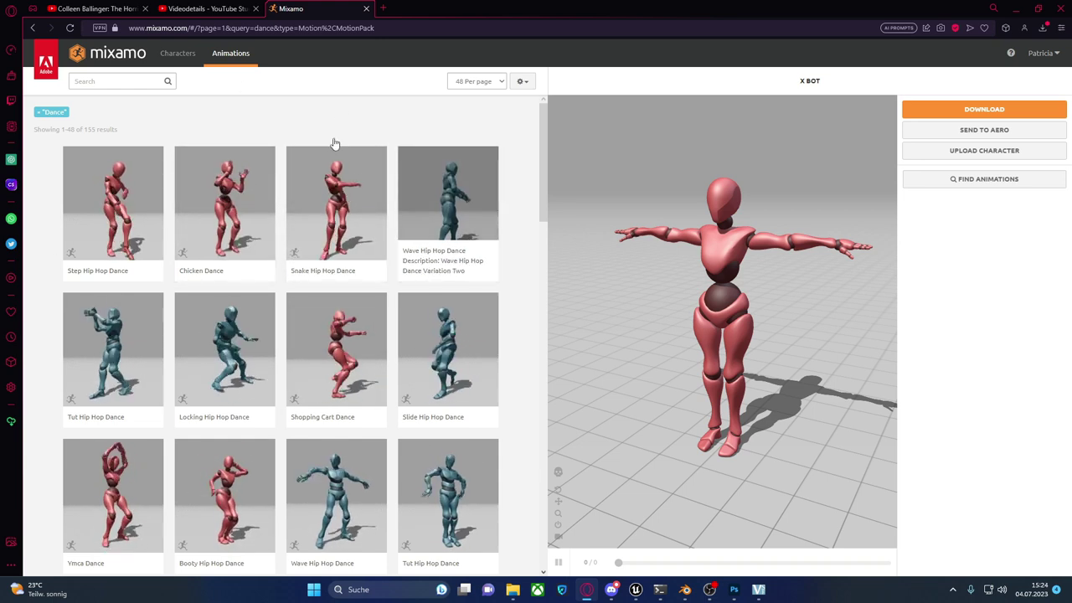
- Check the Characters results for the Dance search, then return to the 155 dance animations
left_click(179, 62)
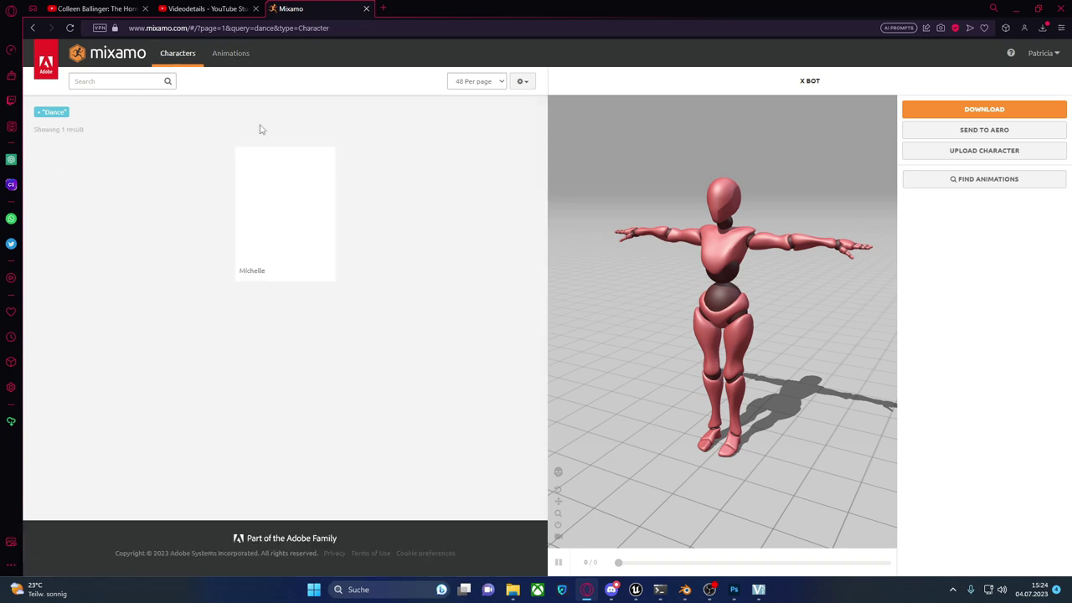
left_click(238, 54)
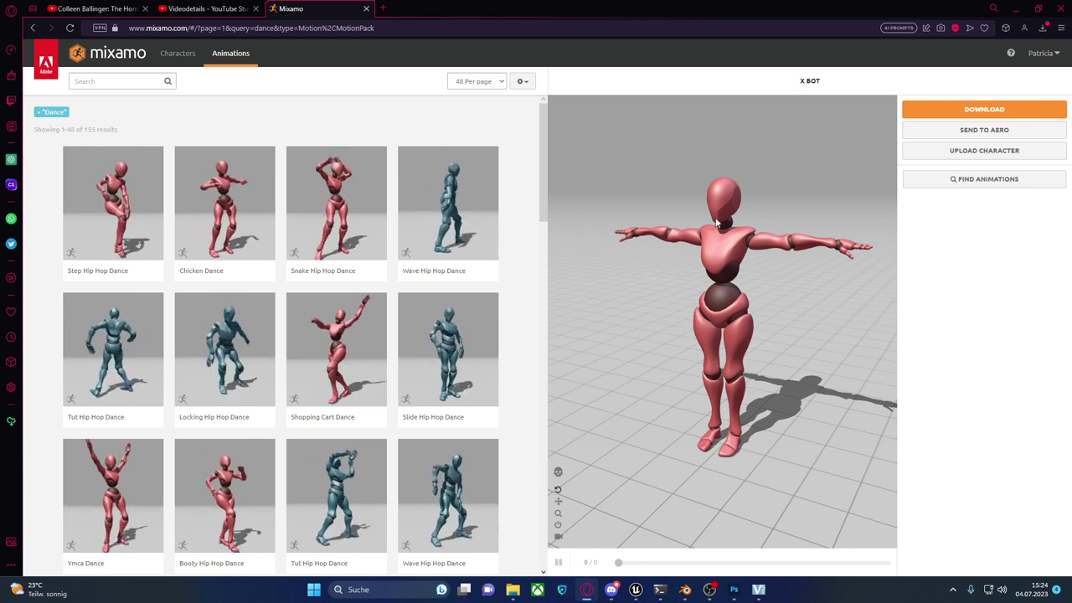
- Download X Bot as FBX Binary in T-pose, then scroll the animations down to Swing Dancing
left_click(938, 117)
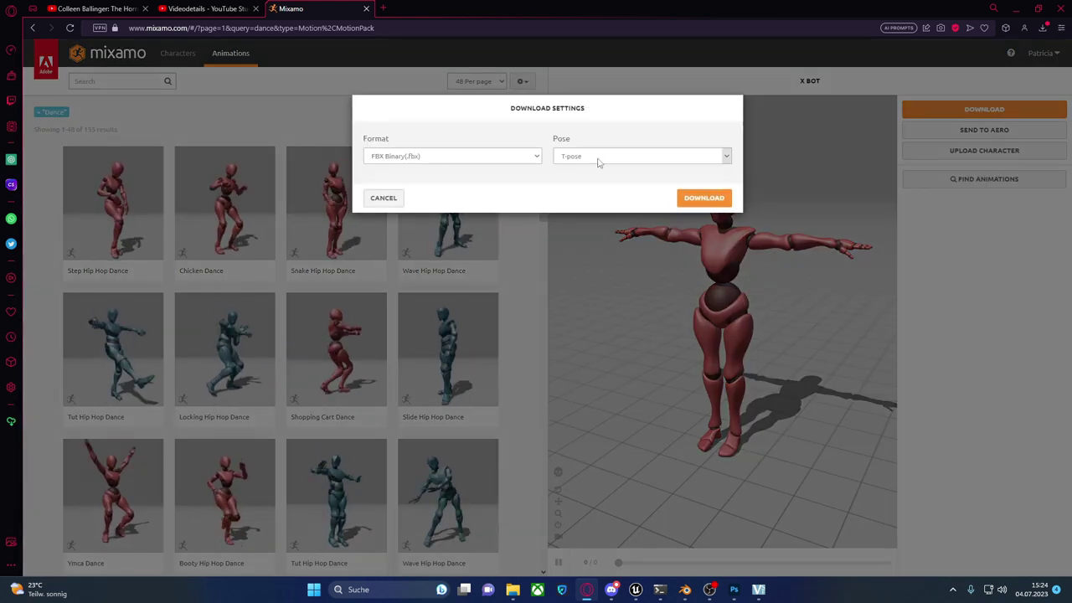
left_click(702, 199)
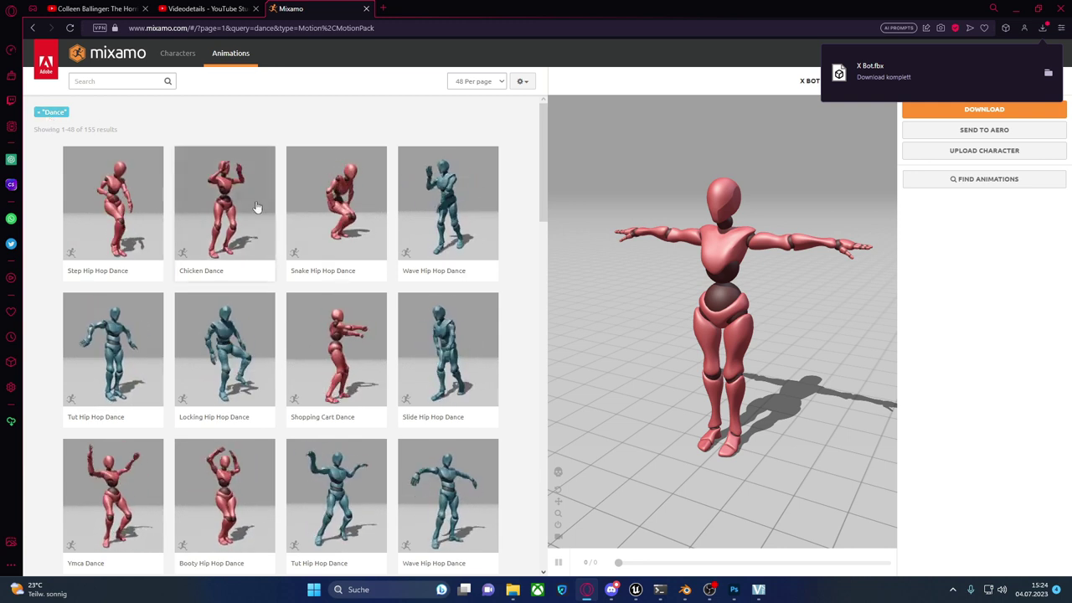
scroll(258, 208, "down", 3)
scroll(258, 208, "down", 2)
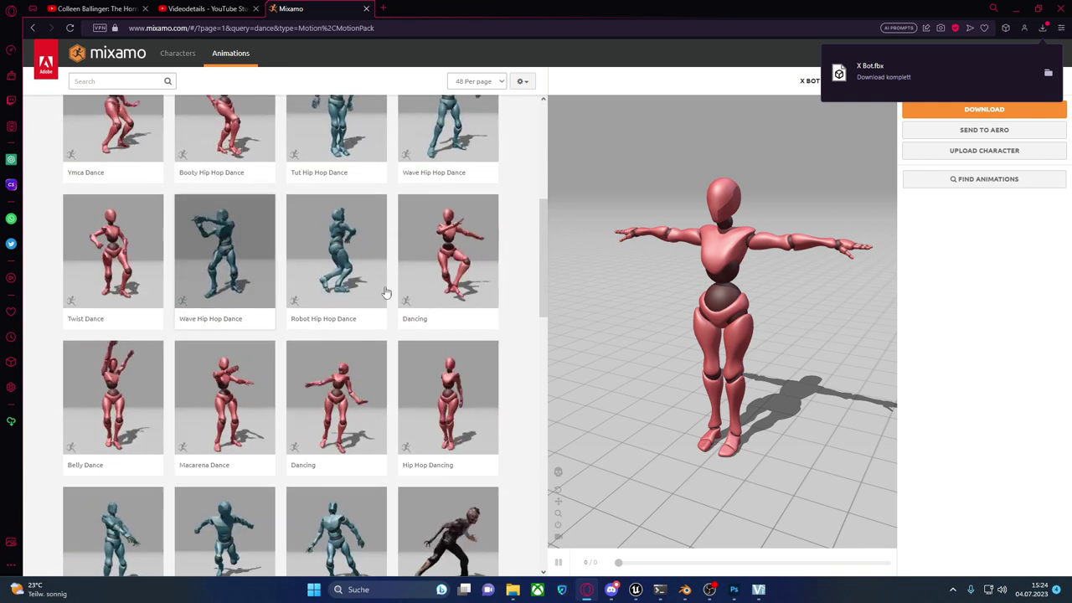
scroll(383, 293, "down", 2)
scroll(374, 349, "down", 1)
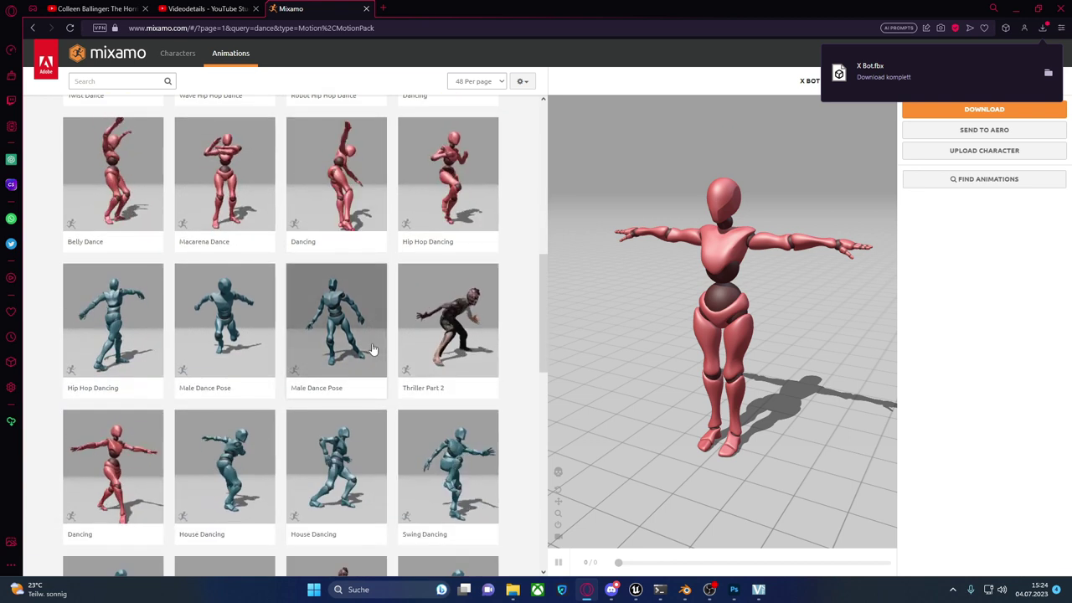
scroll(374, 350, "down", 1)
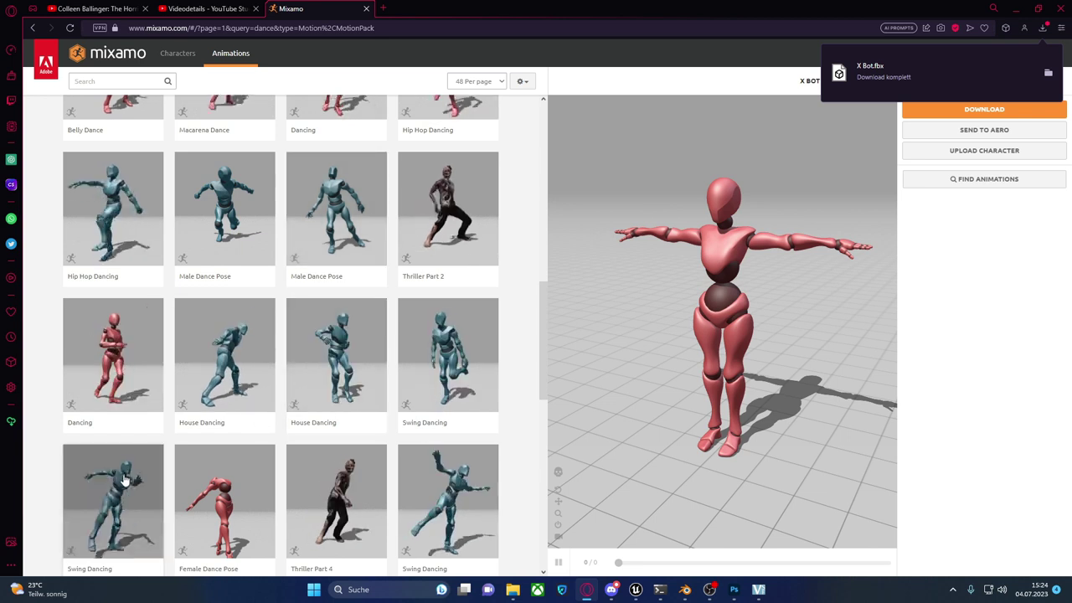
- Preview Swing Dancing on X Bot and download it as FBX Binary with skin at 30 fps
left_click(113, 501)
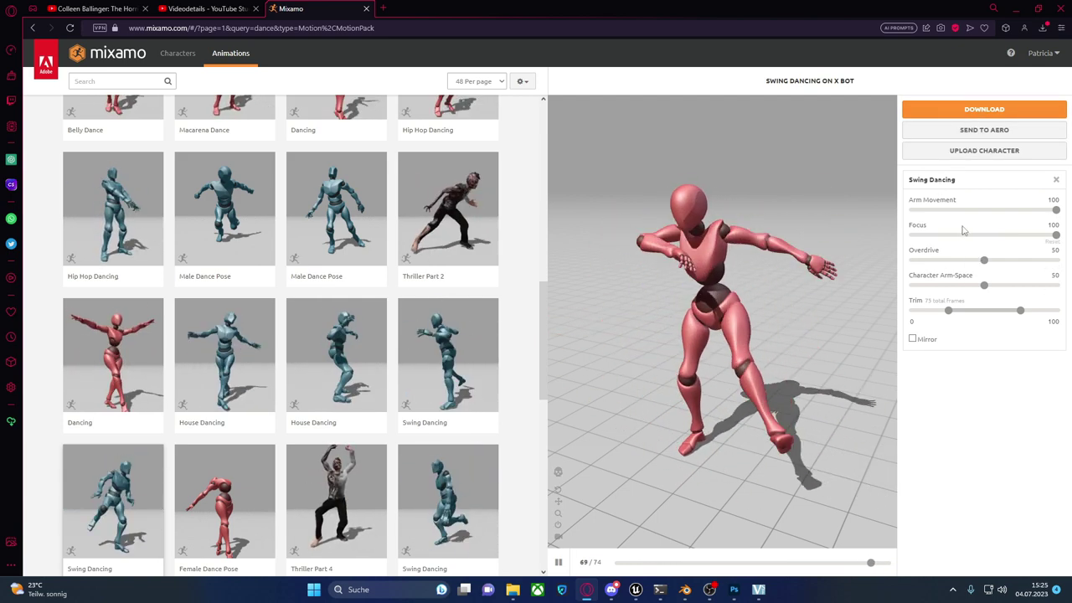
left_click(944, 112)
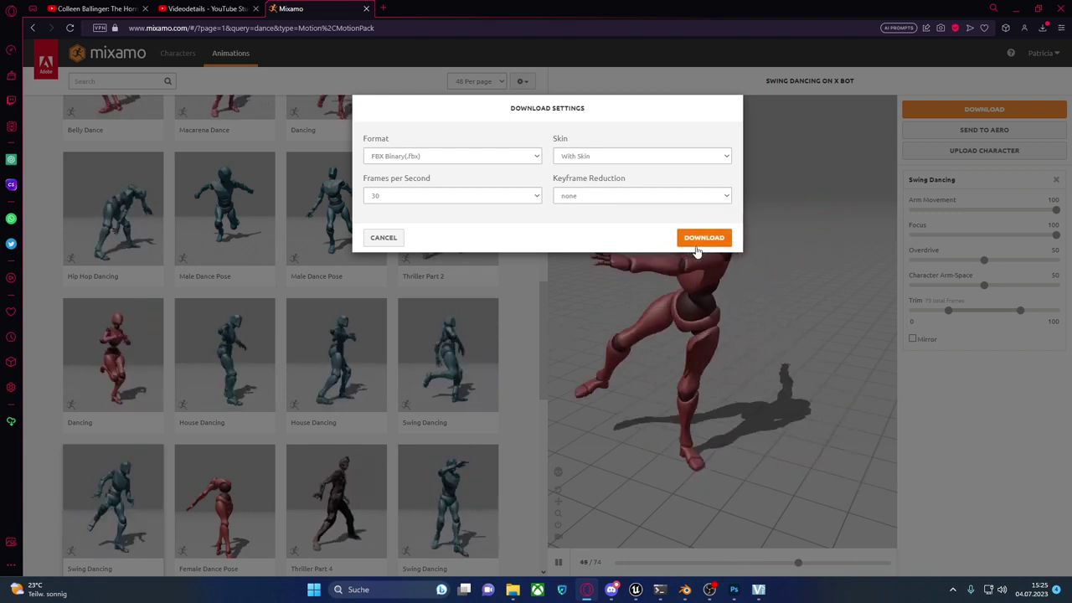
left_click(696, 238)
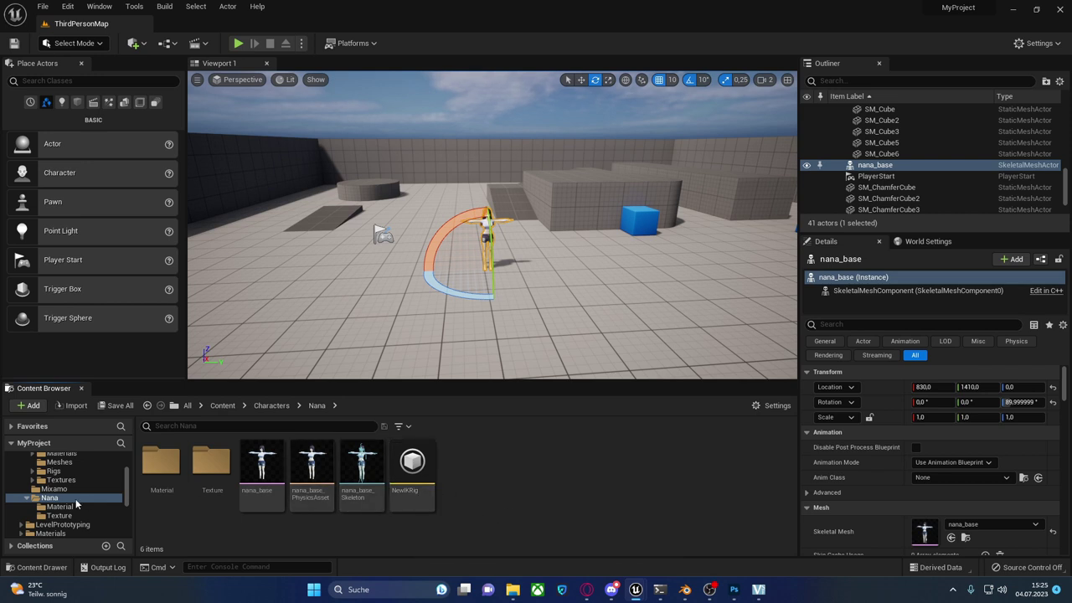
- Drag X Bot.fbx from Downloads into the Mixamo content folder
left_click(52, 489)
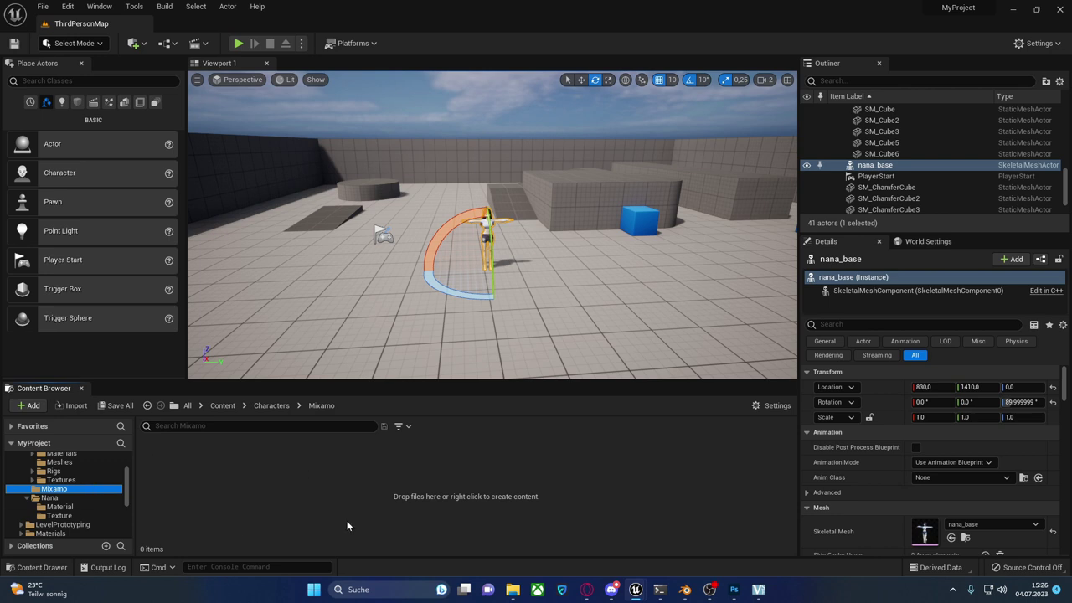
left_click(513, 590)
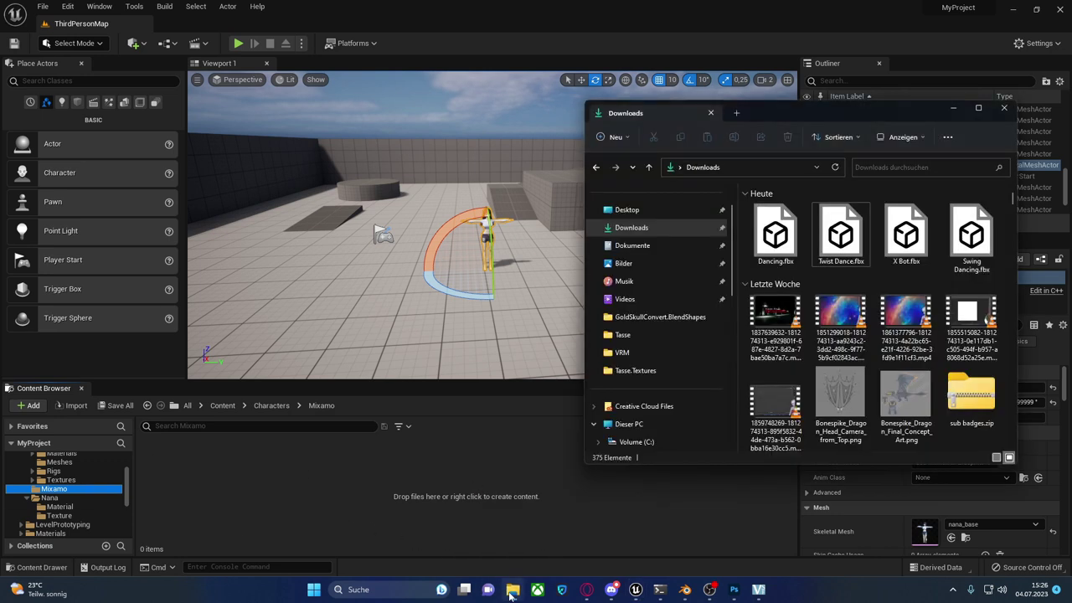
left_click(969, 239)
left_click(894, 239)
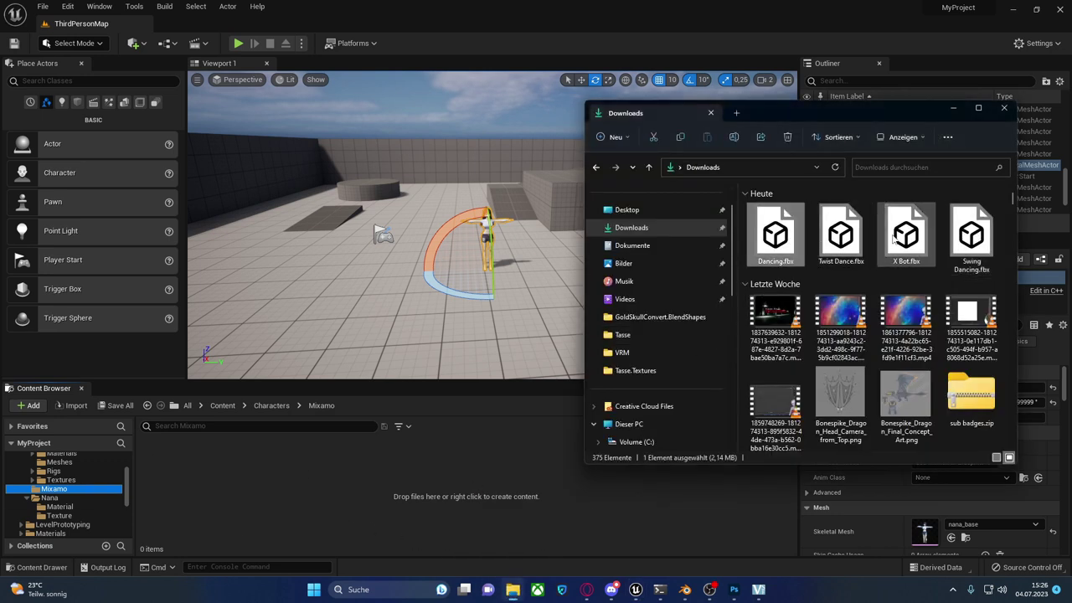
left_click_drag(908, 237, 351, 405)
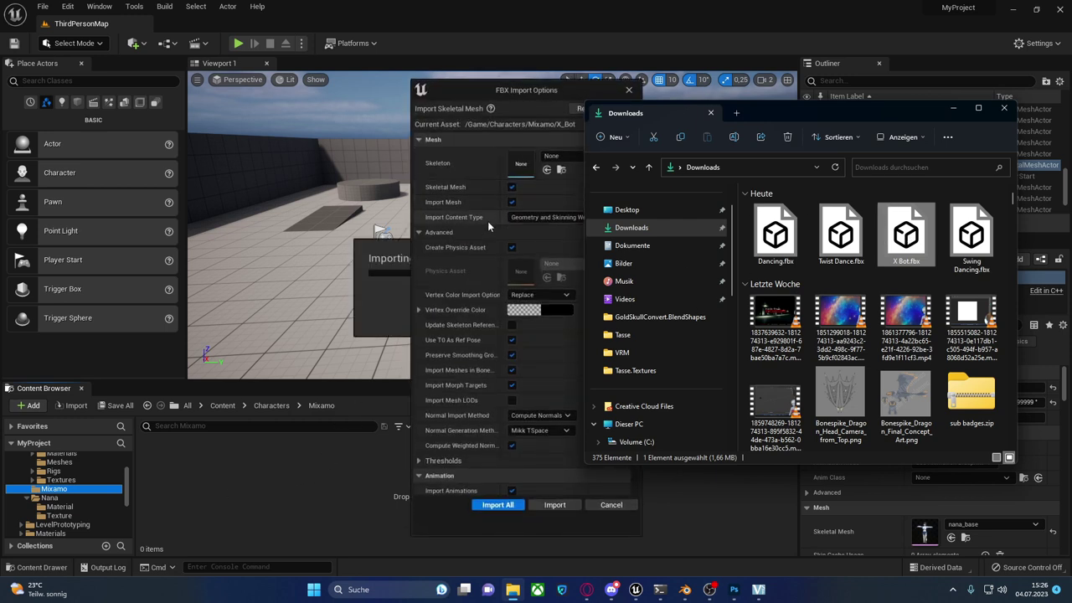
scroll(528, 442, "down", 2)
- Import the X Bot mesh with Import Animations unchecked and close the message log
left_click(512, 437)
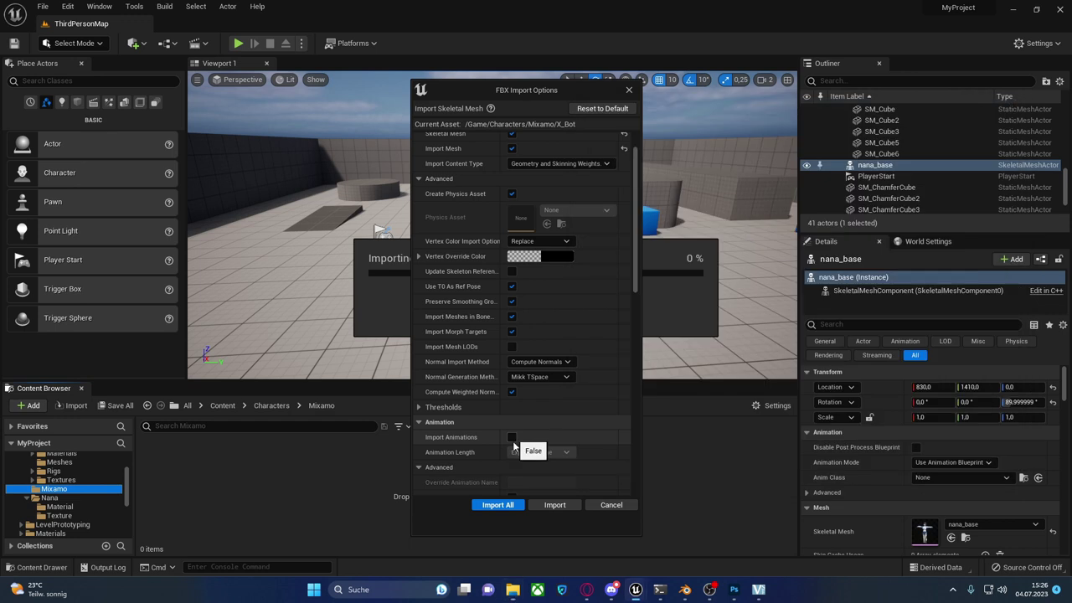
scroll(546, 346, "up", 2)
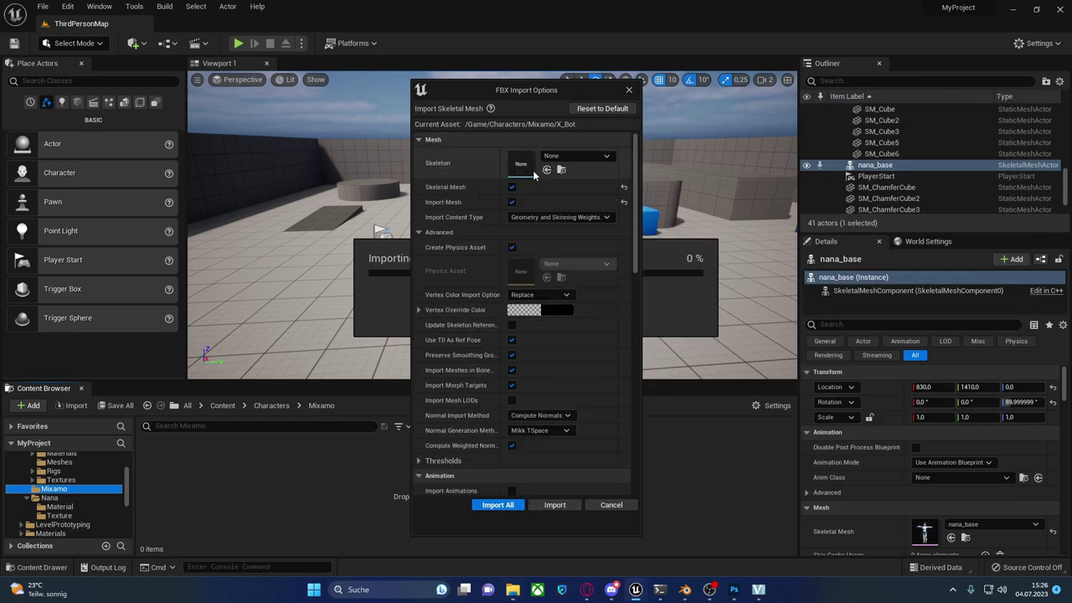
left_click(555, 505)
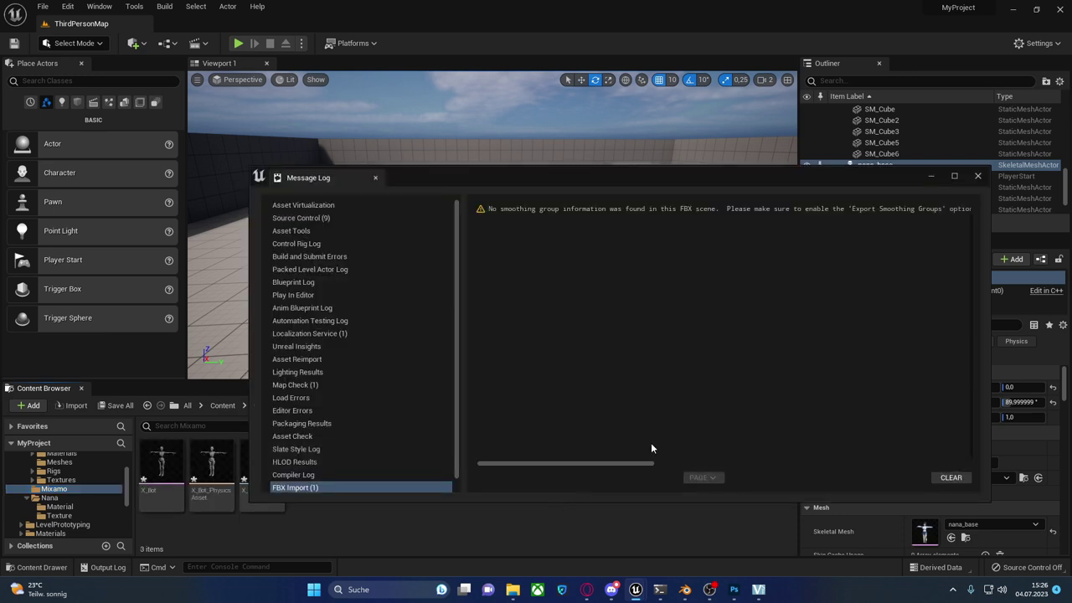
left_click(976, 177)
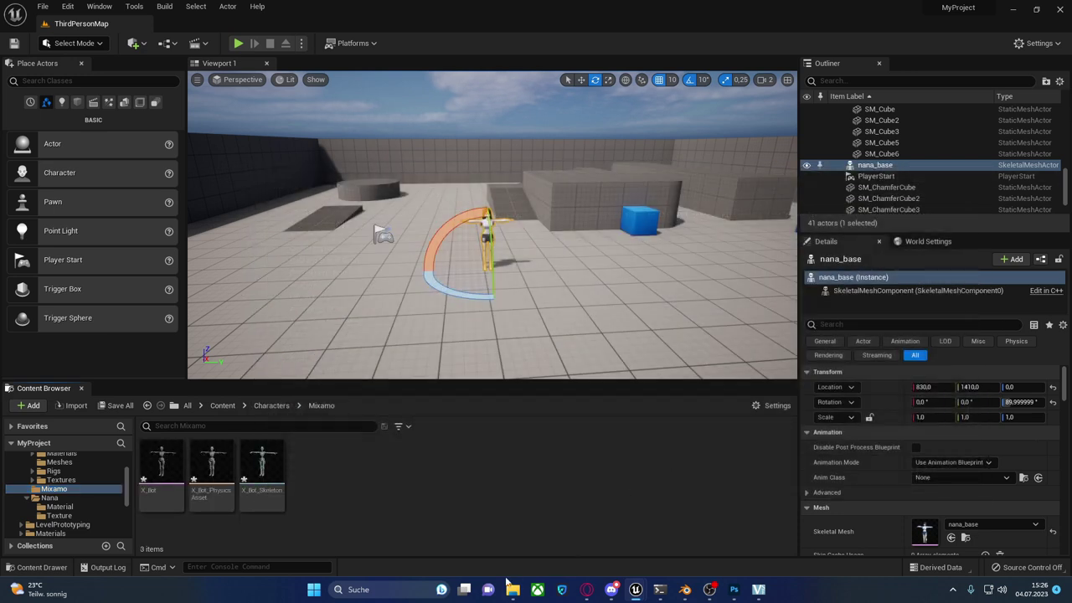
left_click(511, 589)
left_click(783, 251)
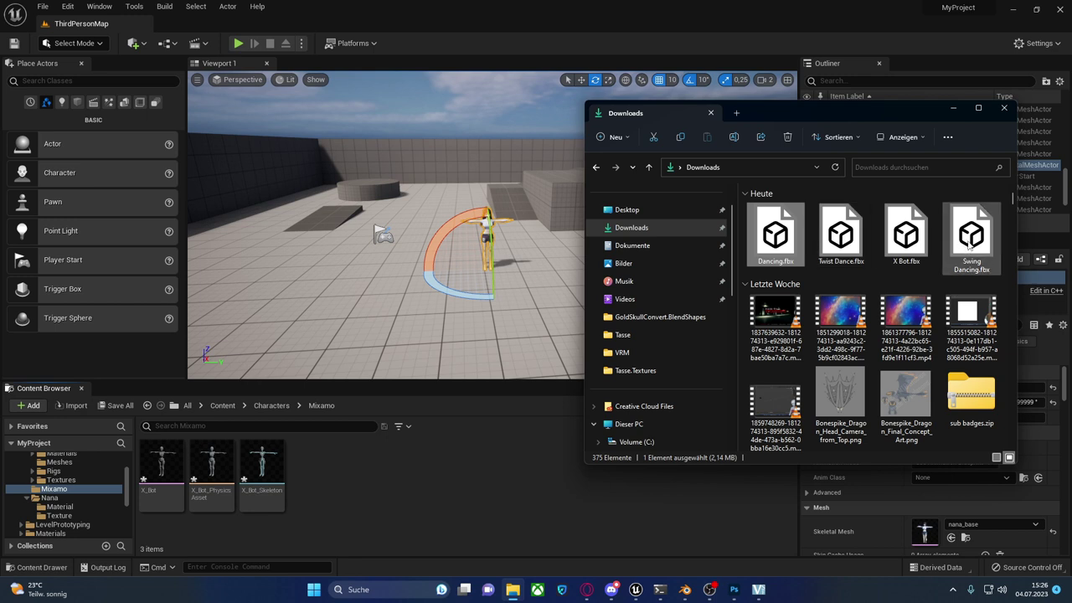
- Import Swing Dancing.fbx as animation only on X_Bot_Skeleton, with Import Mesh unchecked
left_click_drag(969, 243, 314, 483)
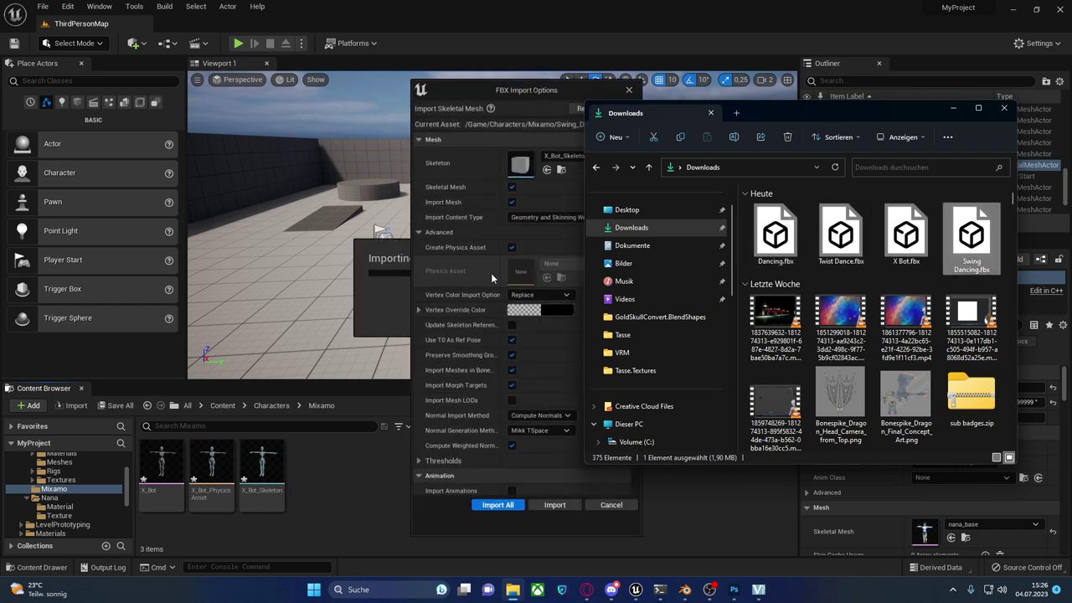
left_click(513, 201)
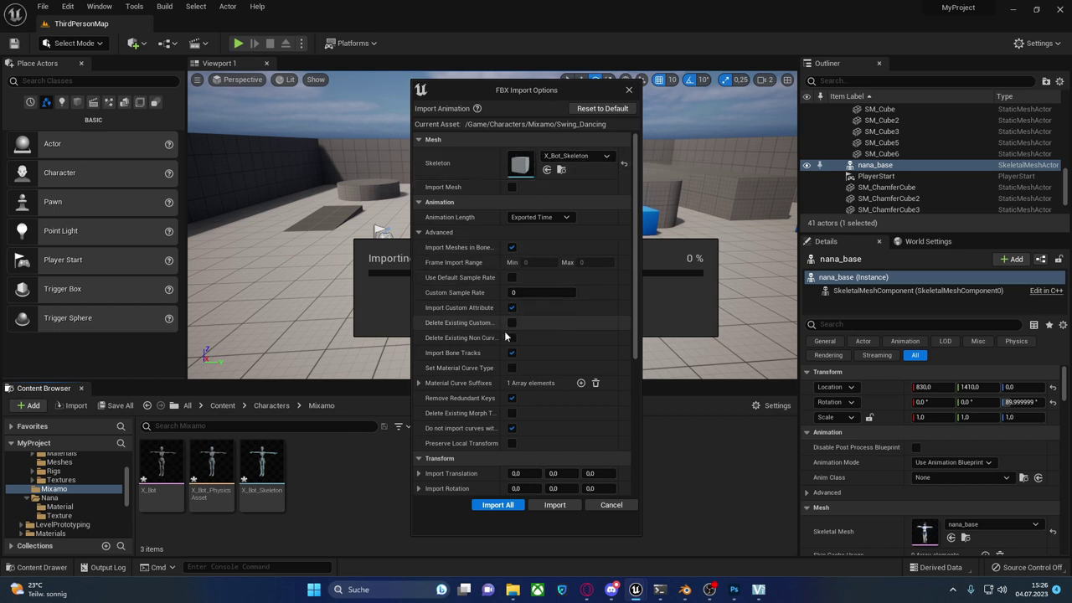
scroll(505, 335, "down", 2)
scroll(503, 360, "down", 1)
scroll(500, 385, "down", 2)
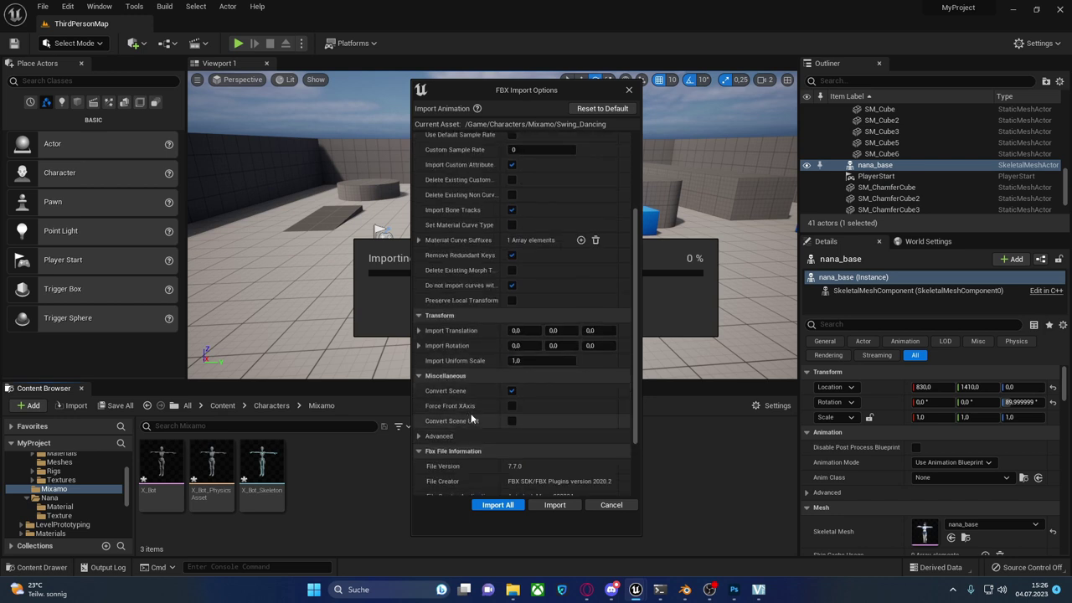
scroll(484, 387, "up", 1)
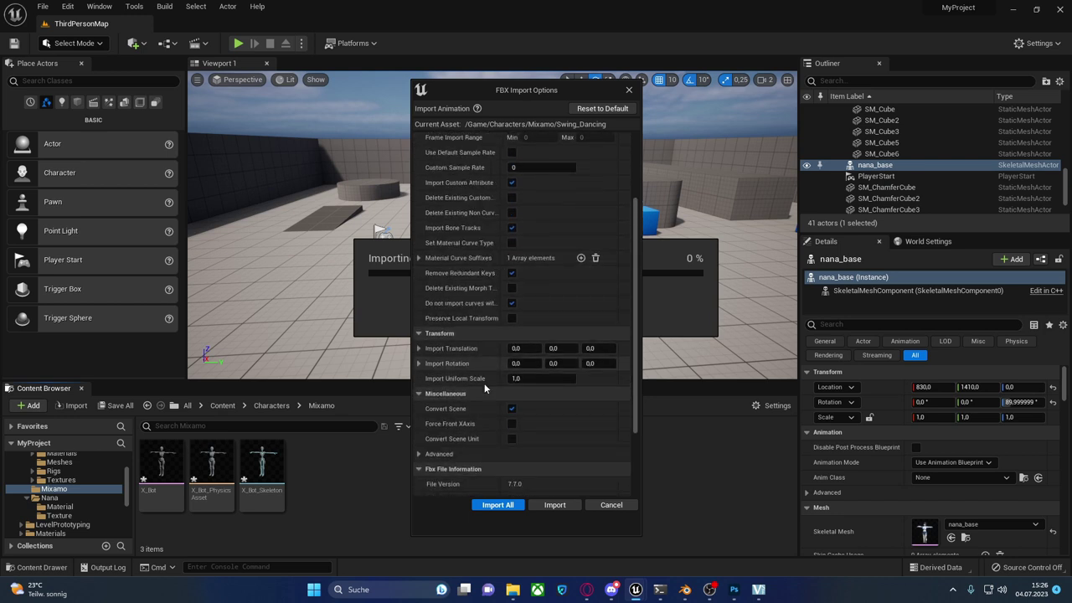
scroll(484, 387, "up", 3)
scroll(483, 389, "up", 2)
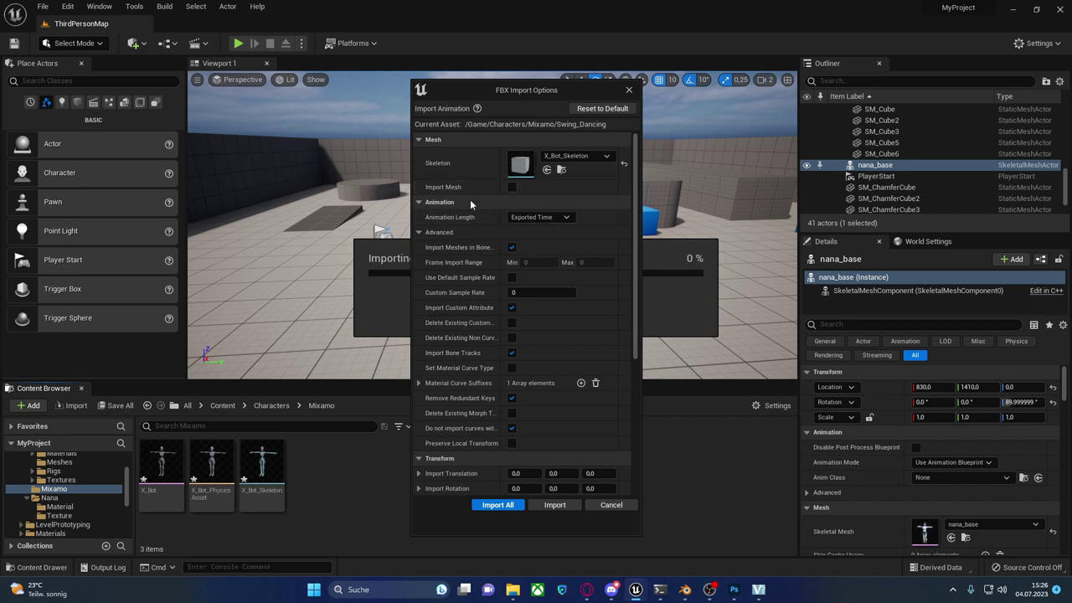
left_click(554, 505)
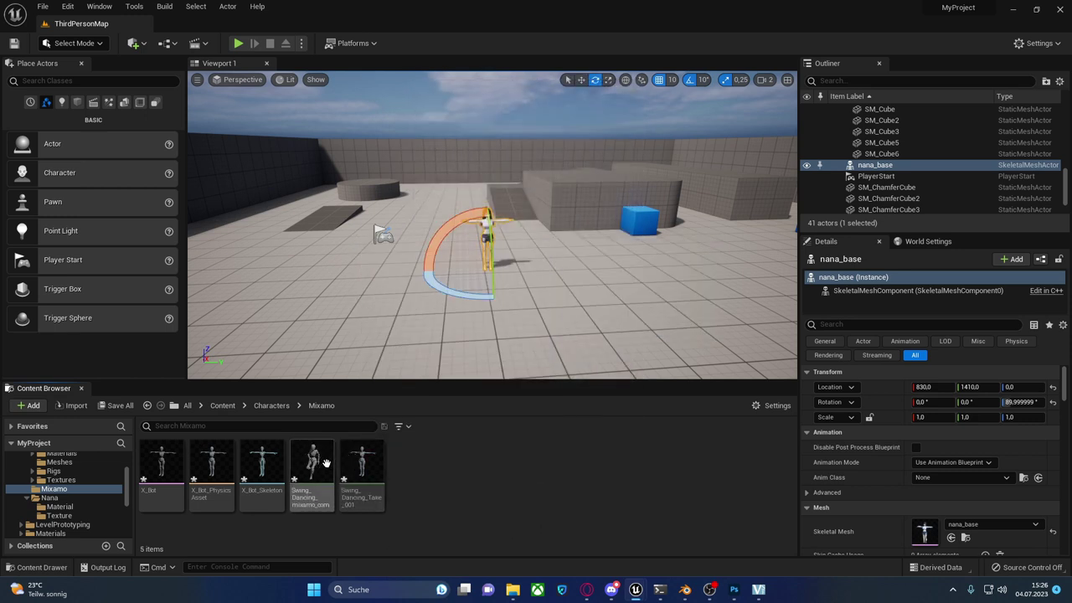
- Preview the Swing_Dancing animation, then close it and clear the selection
double_click(311, 465)
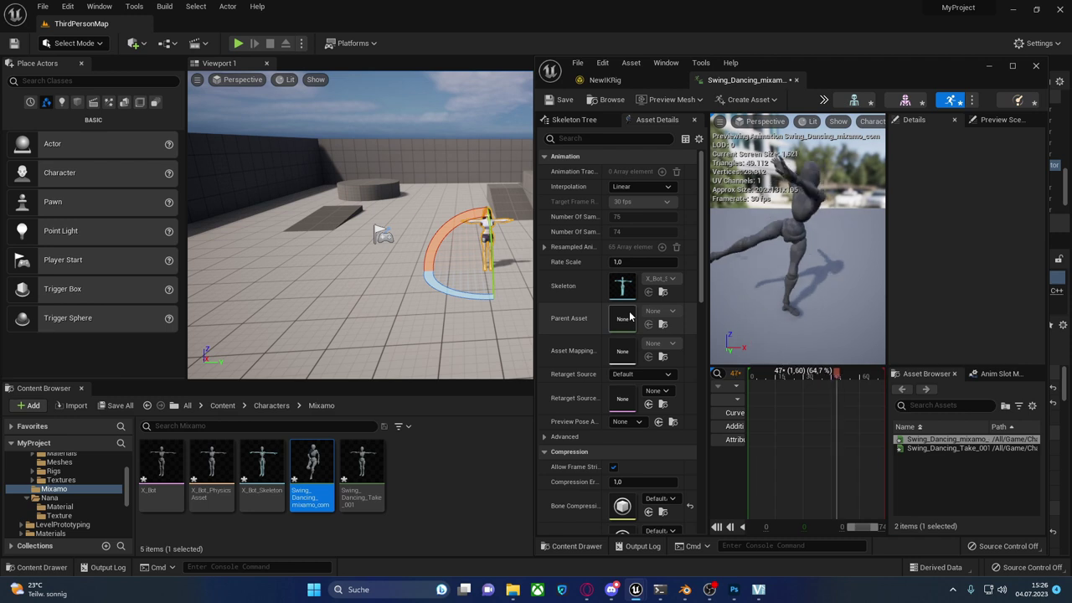
left_click(1036, 65)
left_click(541, 479)
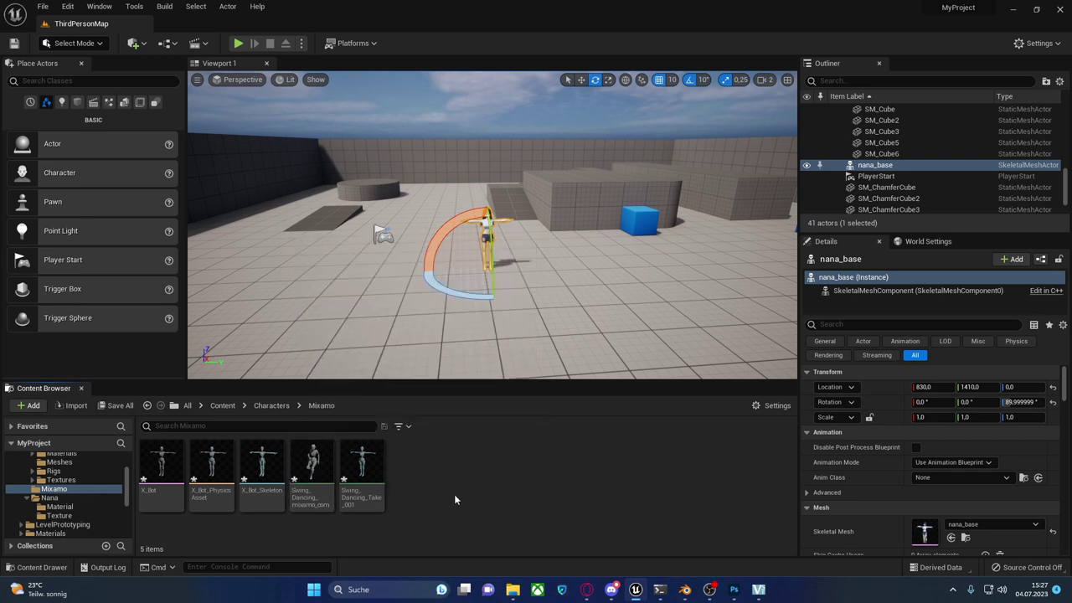
- Create an IK Rig named NewIKRig based on the X_Bot mesh and open it
right_click(425, 467)
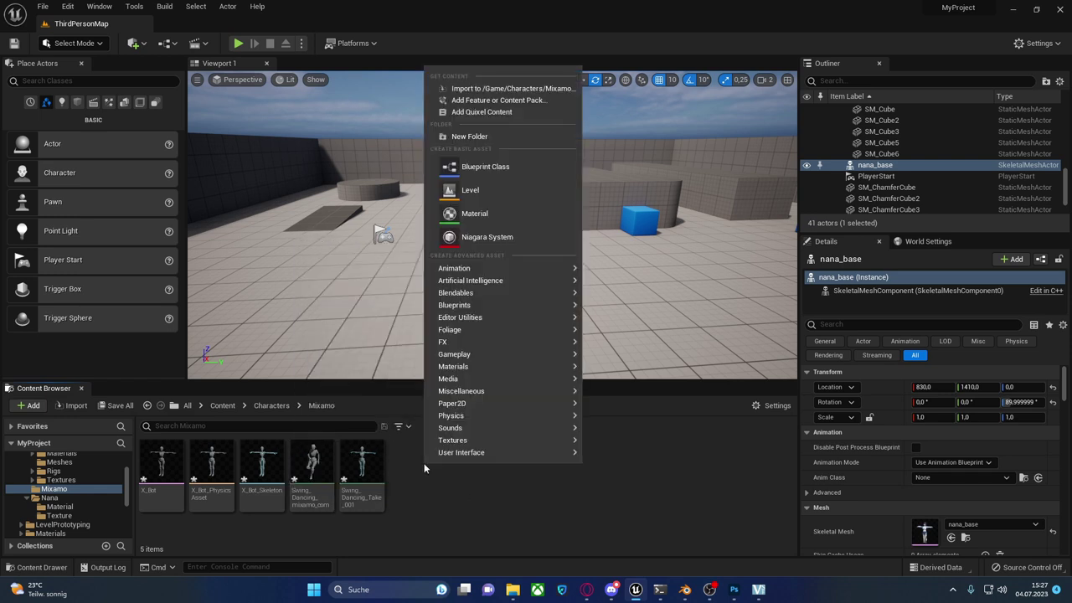
mouse_move(547, 270)
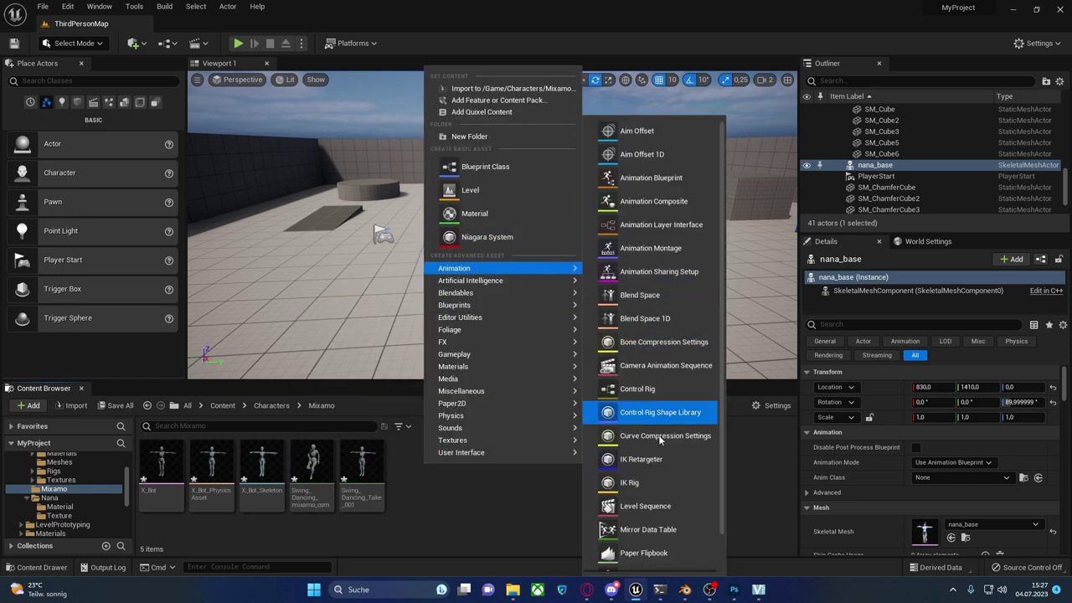
left_click(655, 484)
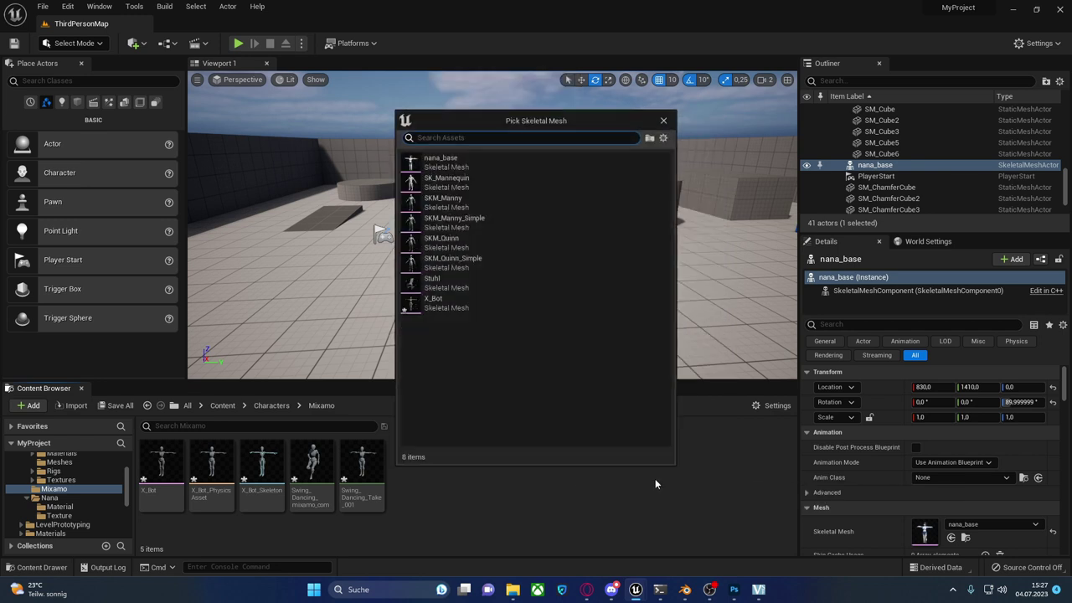
left_click(478, 301)
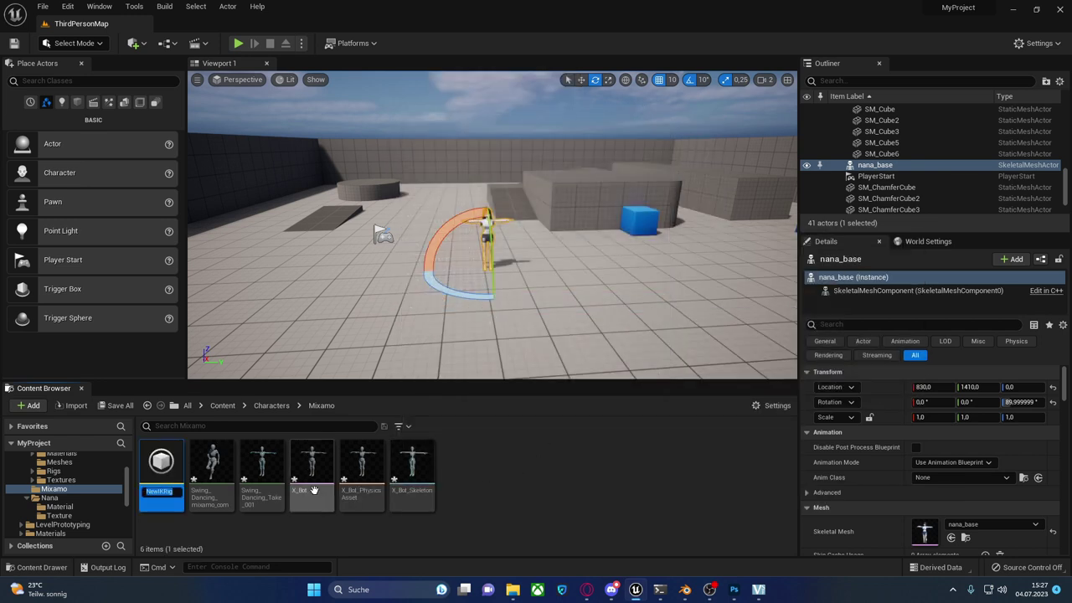
key("Return")
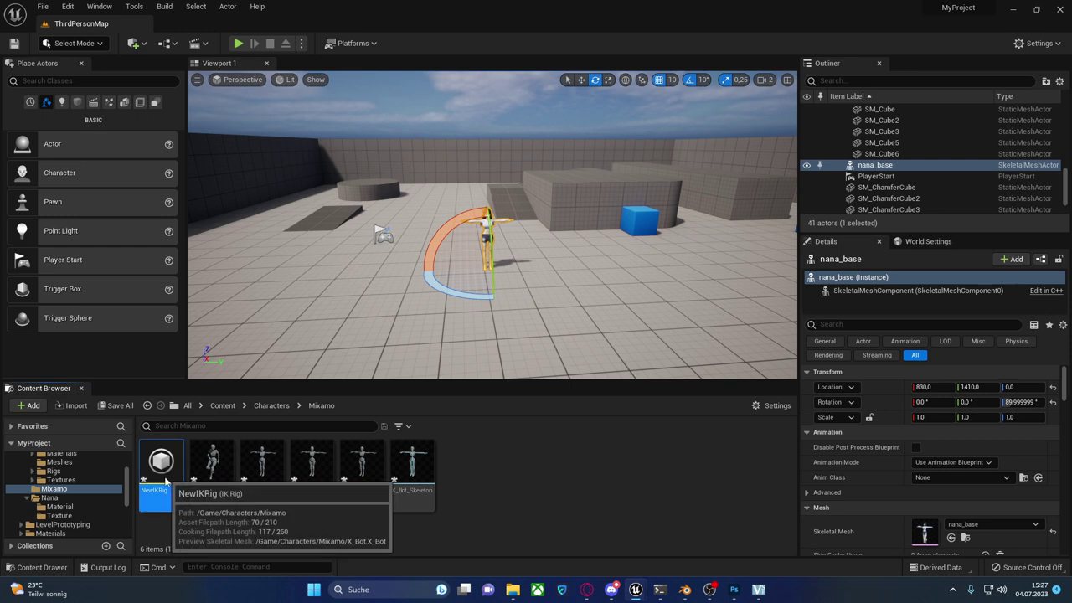
double_click(162, 475)
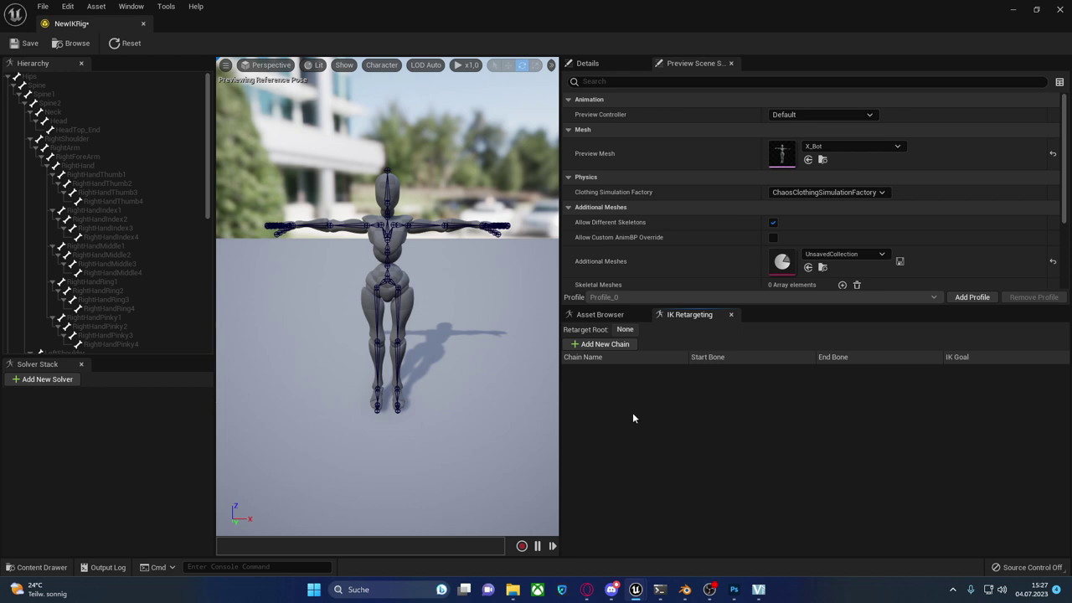
- Restore the IK Rig window and open NewIKRig from the Nana folder
mouse_move(489, 9)
left_mouse_down()
mouse_move(584, 59)
mouse_move(665, 53)
left_mouse_up()
left_click(52, 498)
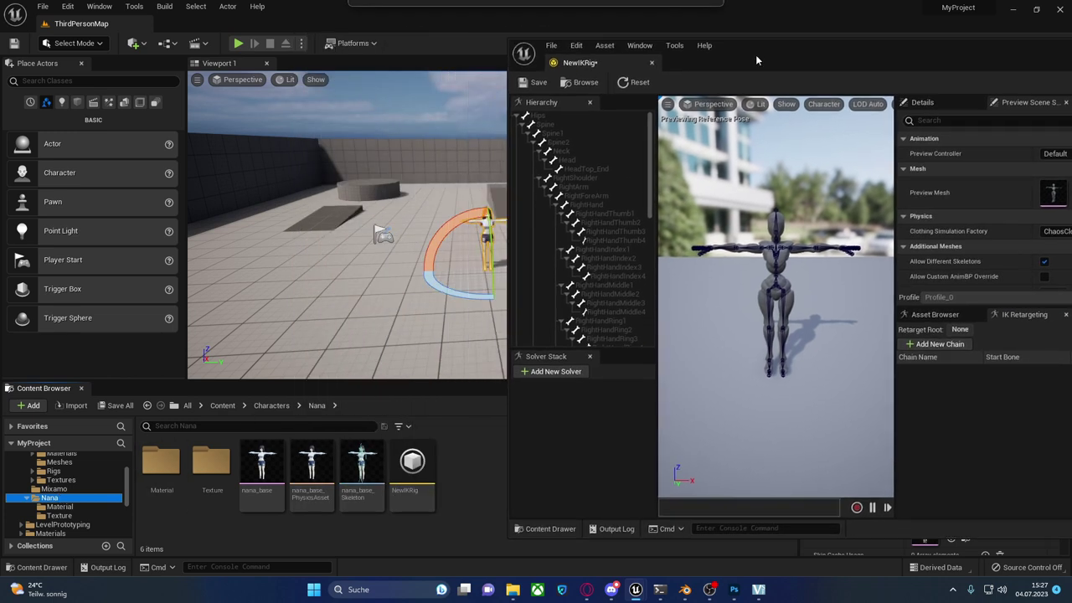
left_click_drag(543, 55, 720, 79)
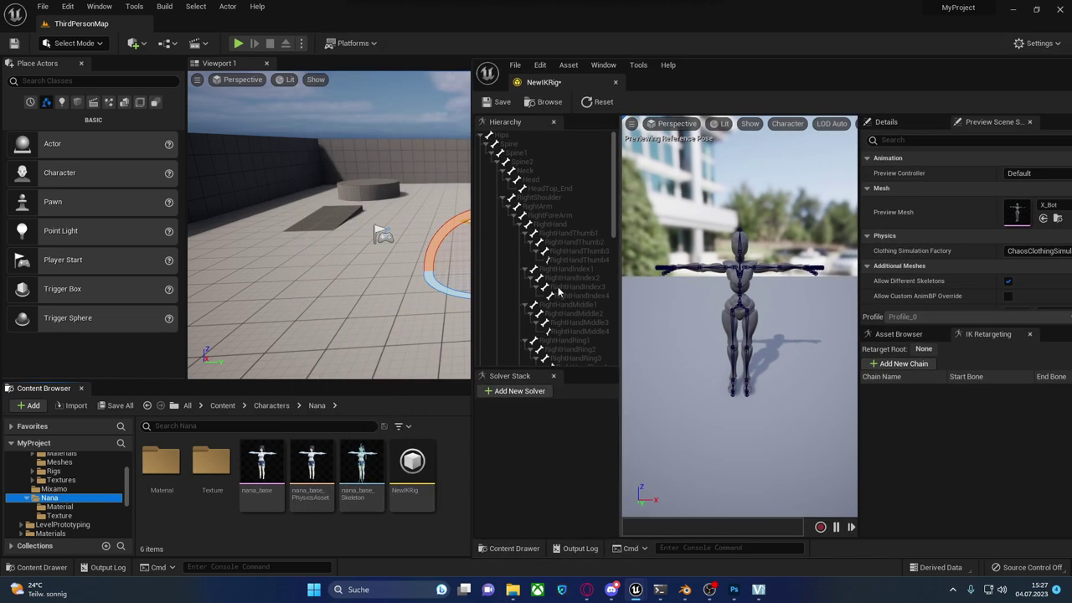
double_click(412, 465)
- Arrange Nana's IK Rig on the right and the X_Bot IK Rig on the left
left_click_drag(813, 69, 403, 63)
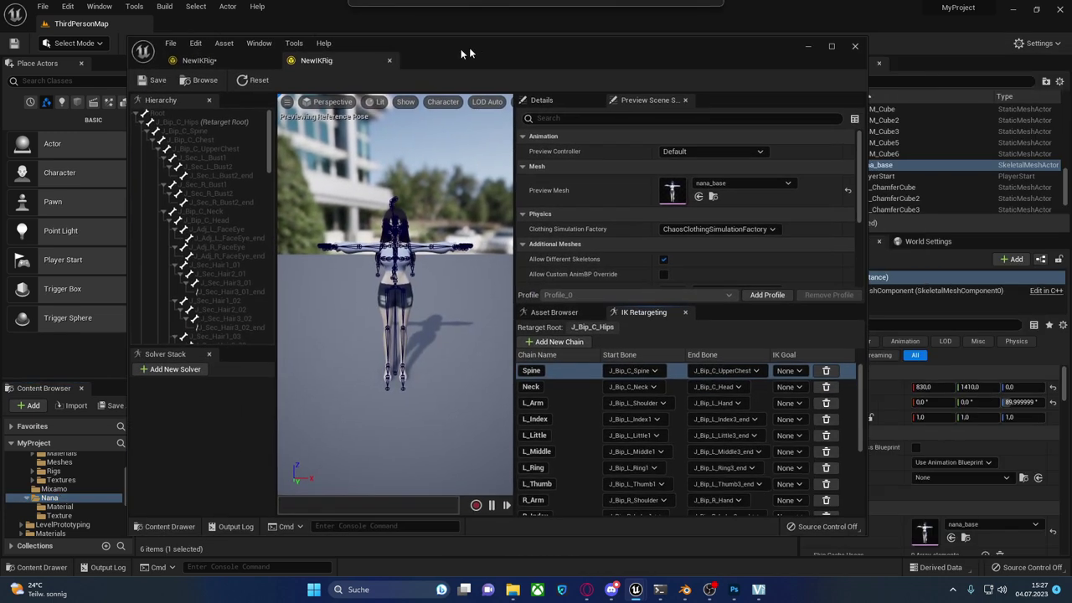
left_click_drag(268, 74, 679, 77)
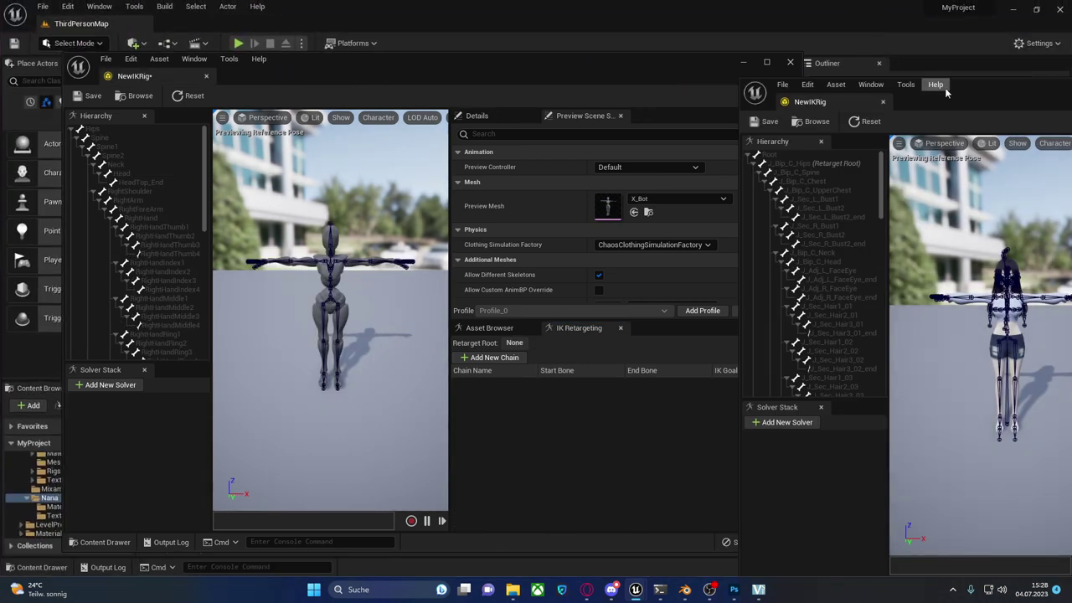
left_click_drag(933, 89, 808, 59)
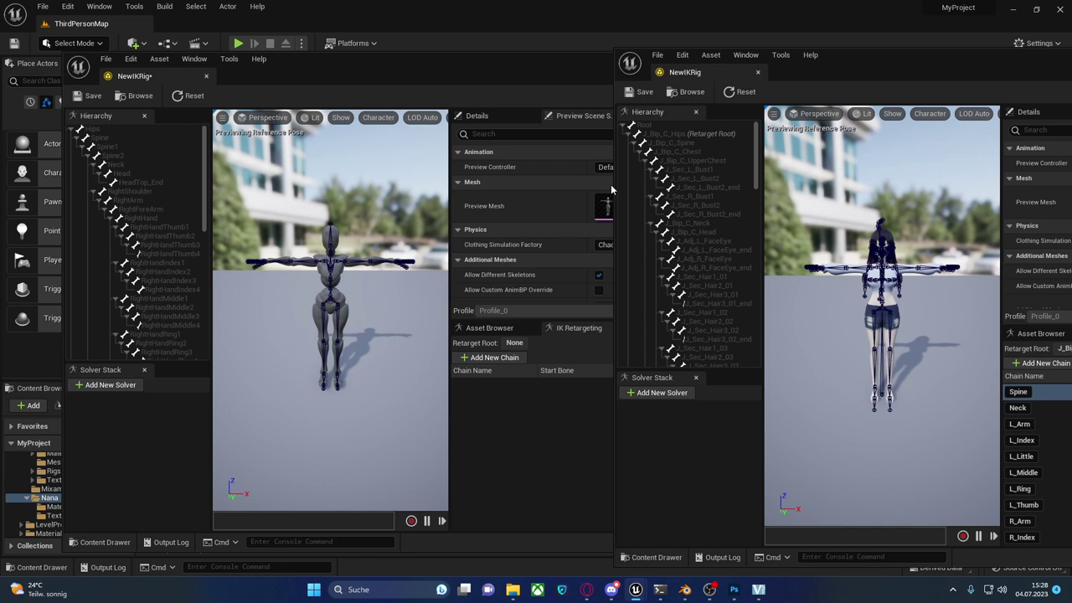
left_click_drag(611, 183, 795, 184)
left_click_drag(1041, 66, 903, 61)
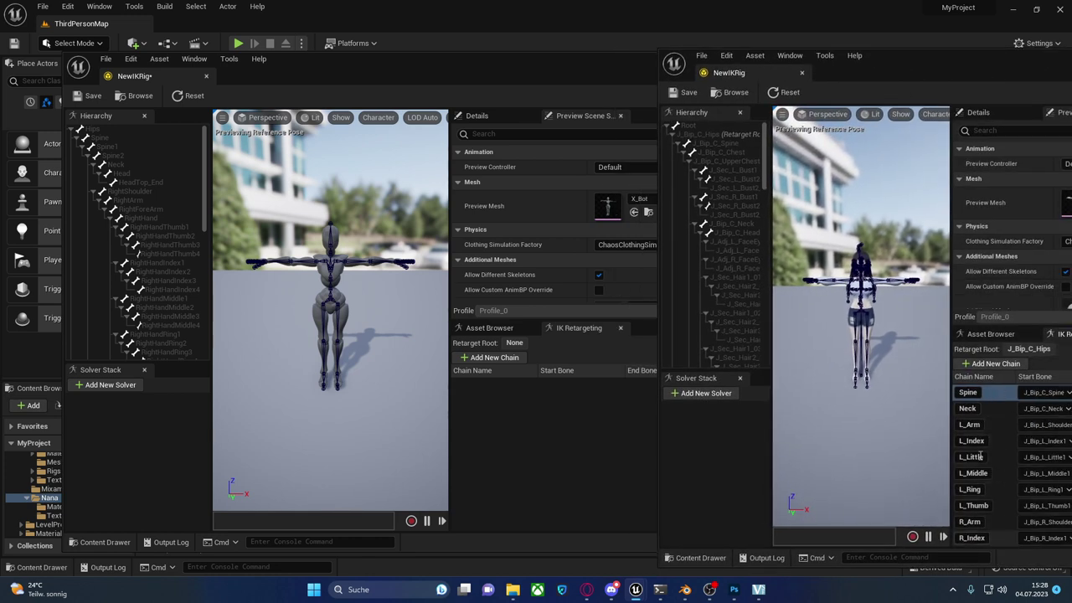
left_click_drag(454, 77, 3, 107)
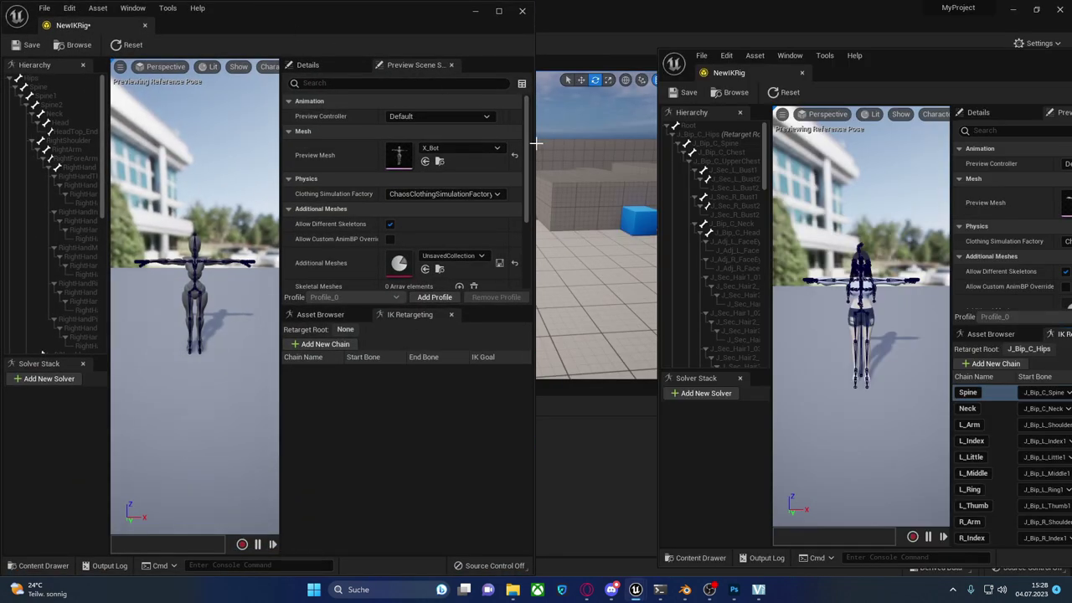
left_click_drag(543, 144, 658, 144)
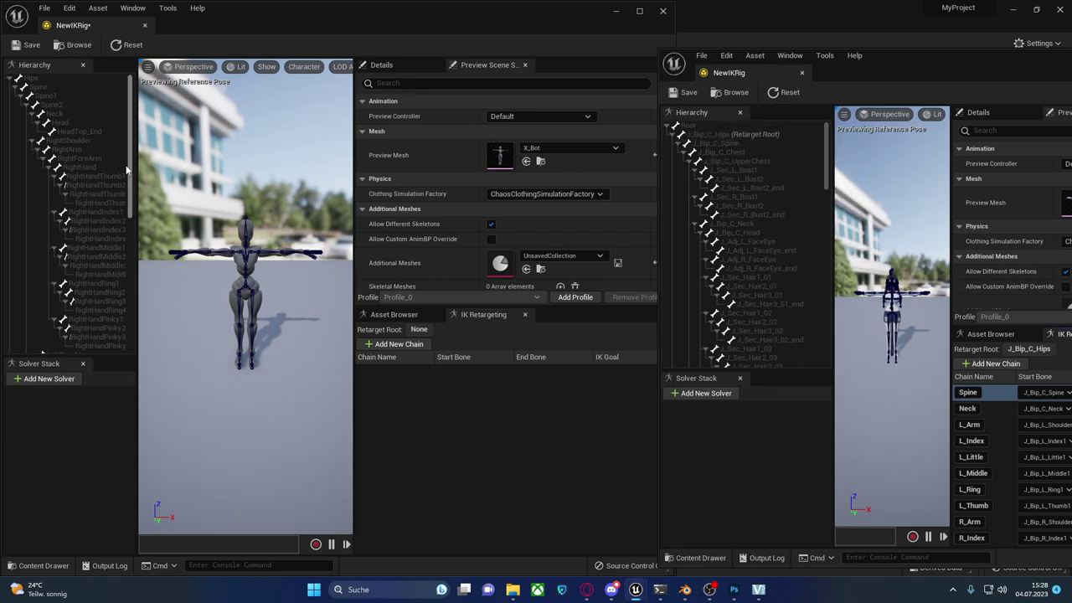
- Set X_Bot's Hips bone as retarget root, matching Nana's rig root
left_click(44, 86)
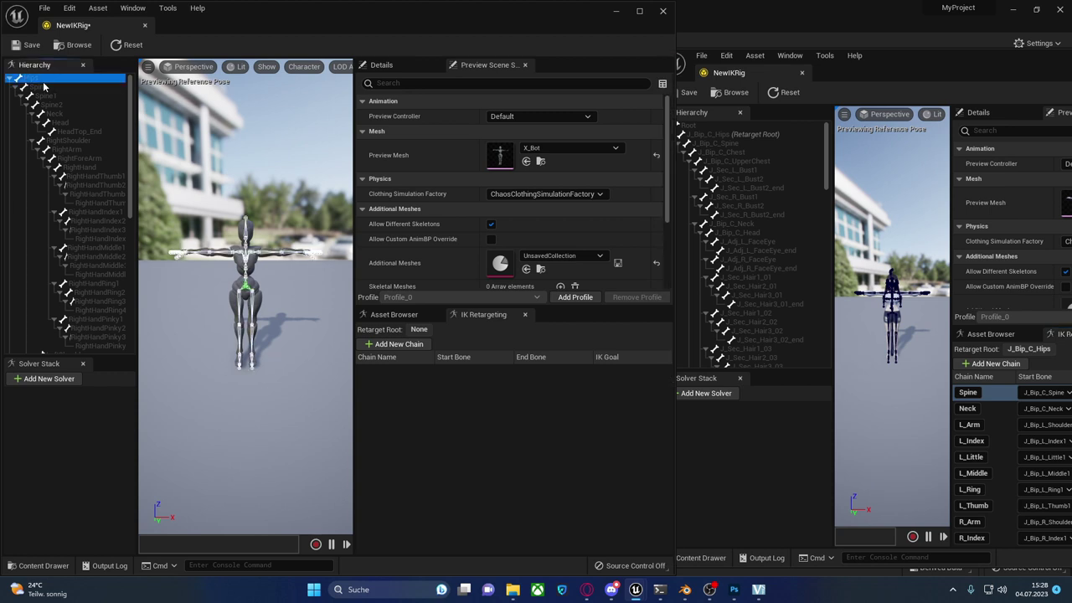
left_click(41, 79)
left_click(695, 125)
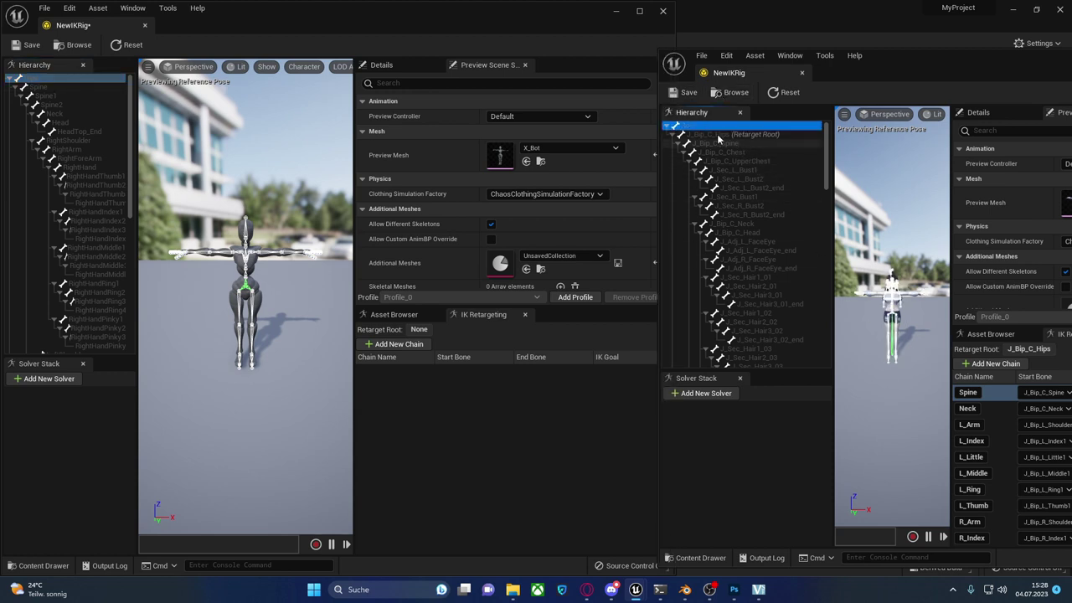
left_click(766, 134)
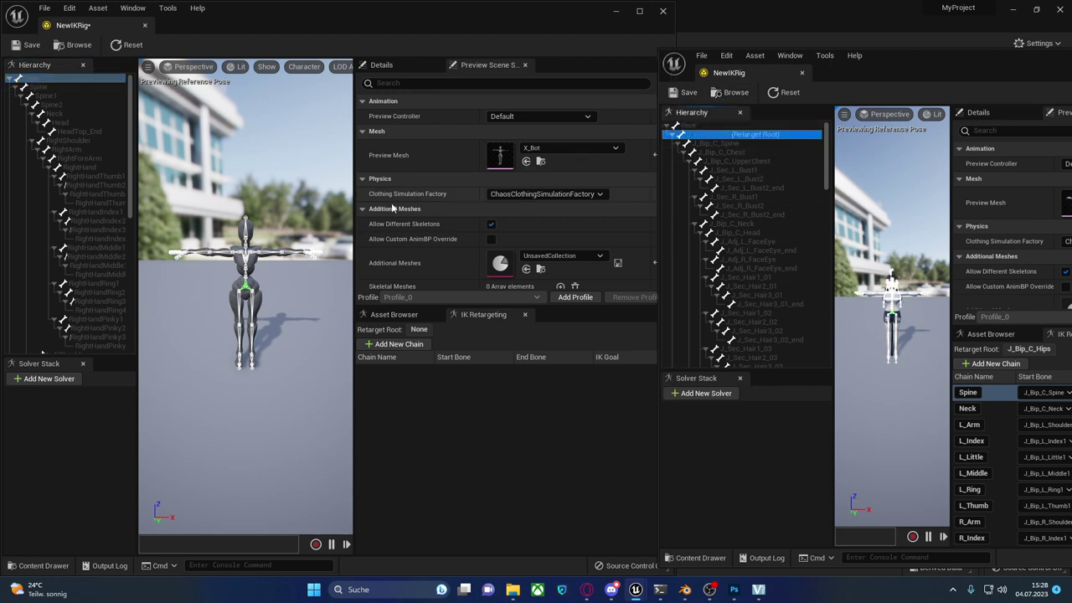
right_click(59, 75)
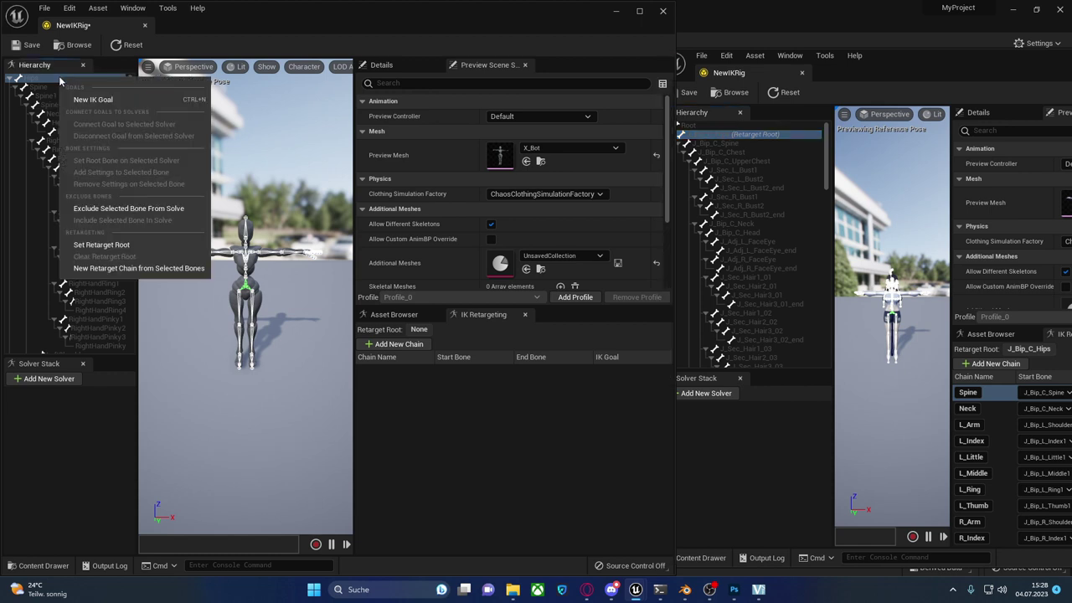
left_click(123, 246)
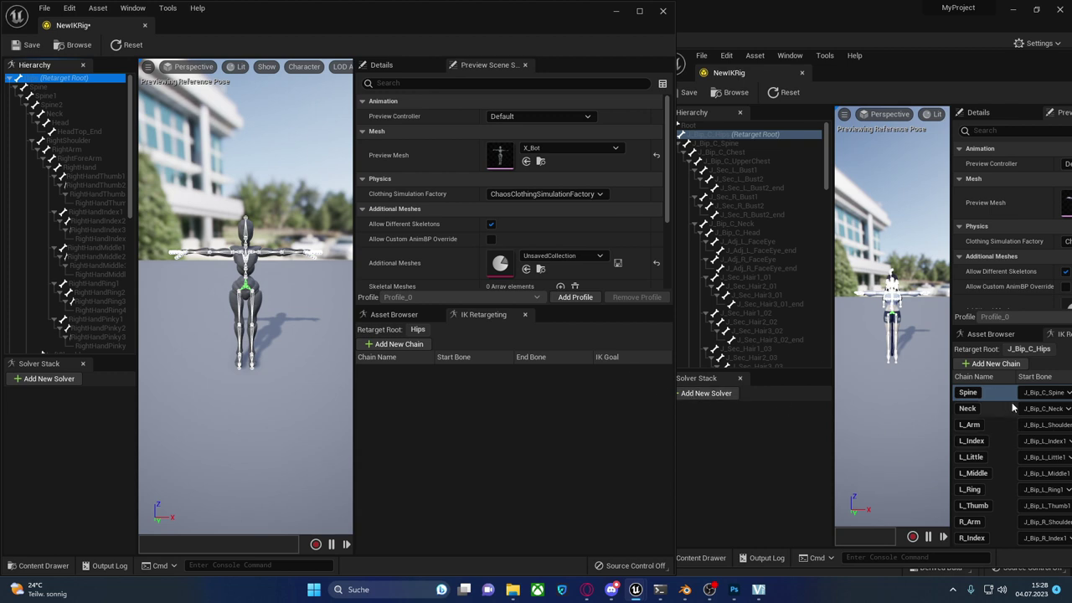
mouse_move(885, 59)
left_mouse_down()
mouse_move(815, 40)
mouse_move(763, 46)
left_mouse_up()
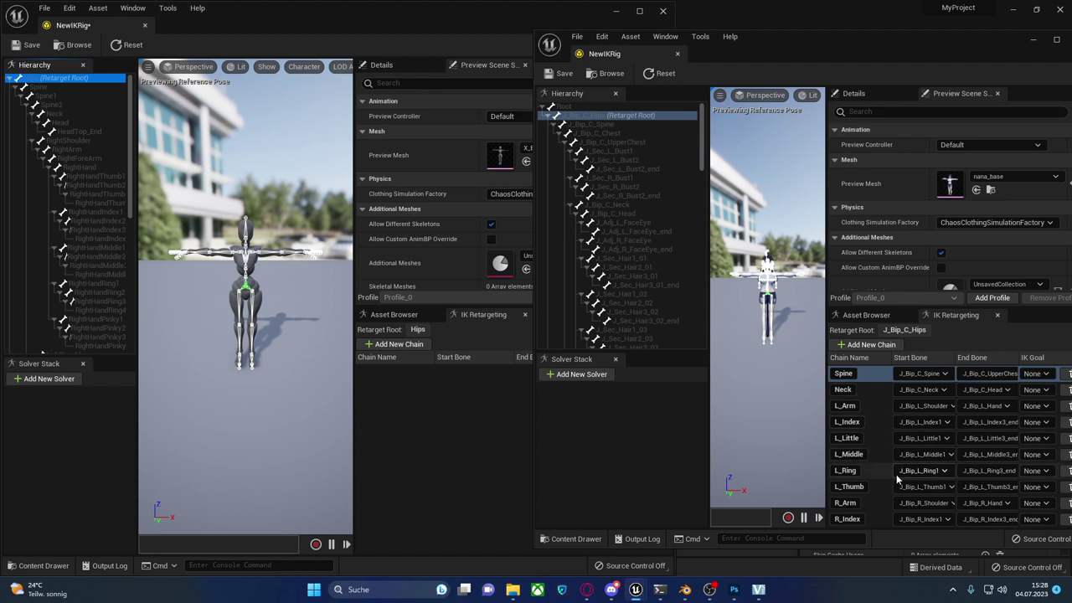
- Create a Spine retarget chain from X_Bot's Spine to Spine2 bones
left_click_drag(535, 251, 617, 251)
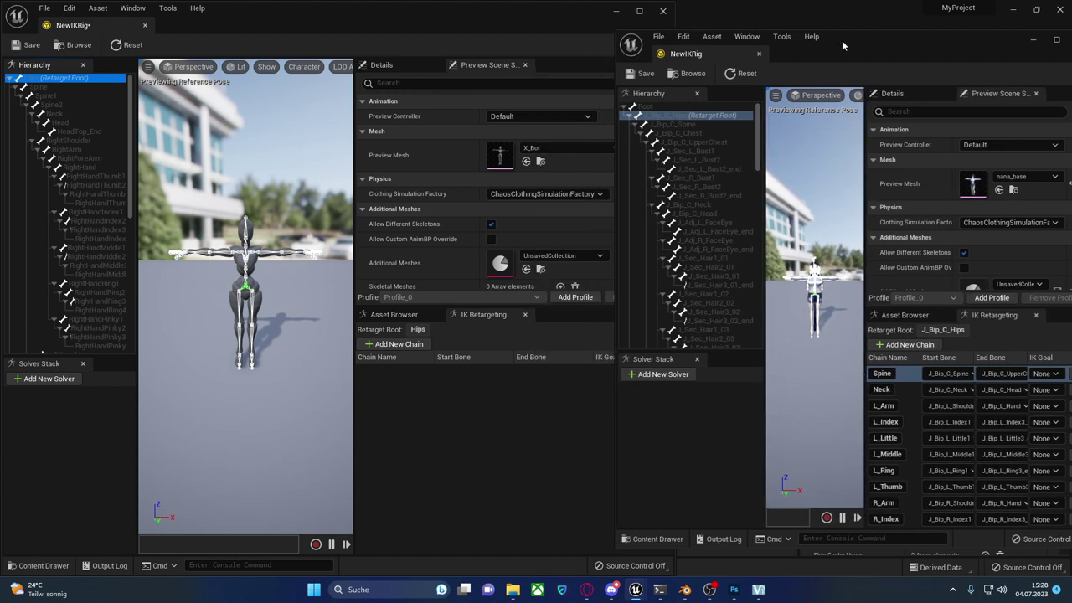
left_click_drag(843, 46, 882, 47)
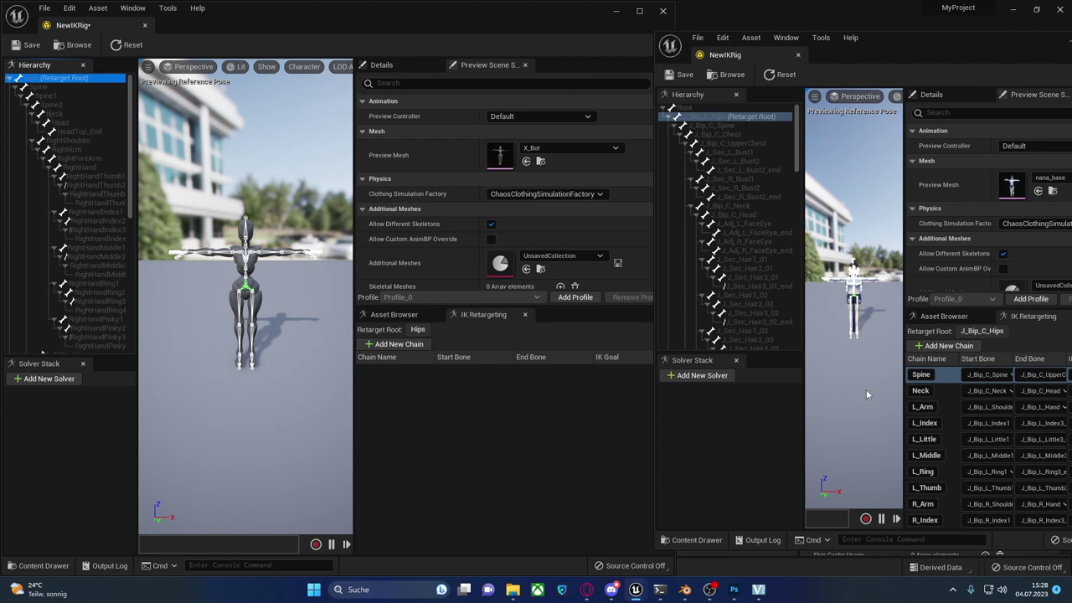
left_click(63, 91)
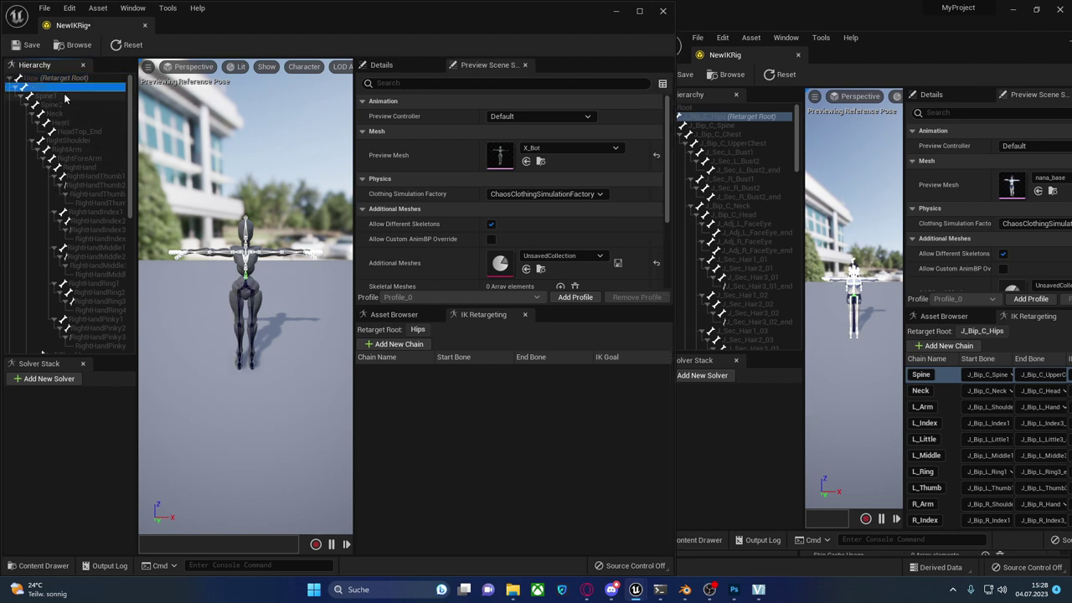
left_click(68, 102, "shift")
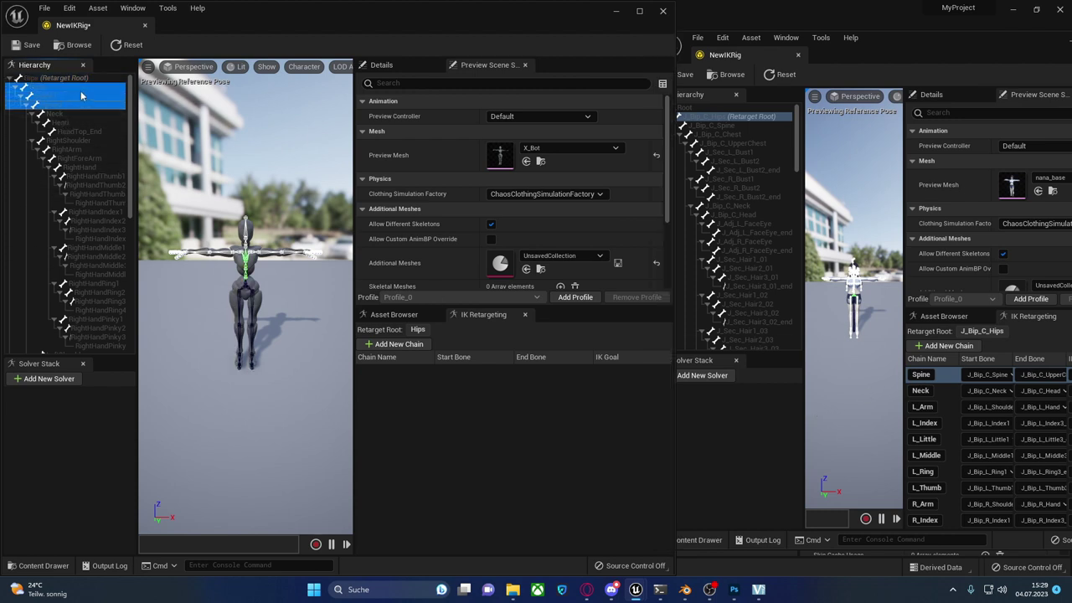
right_click(64, 105)
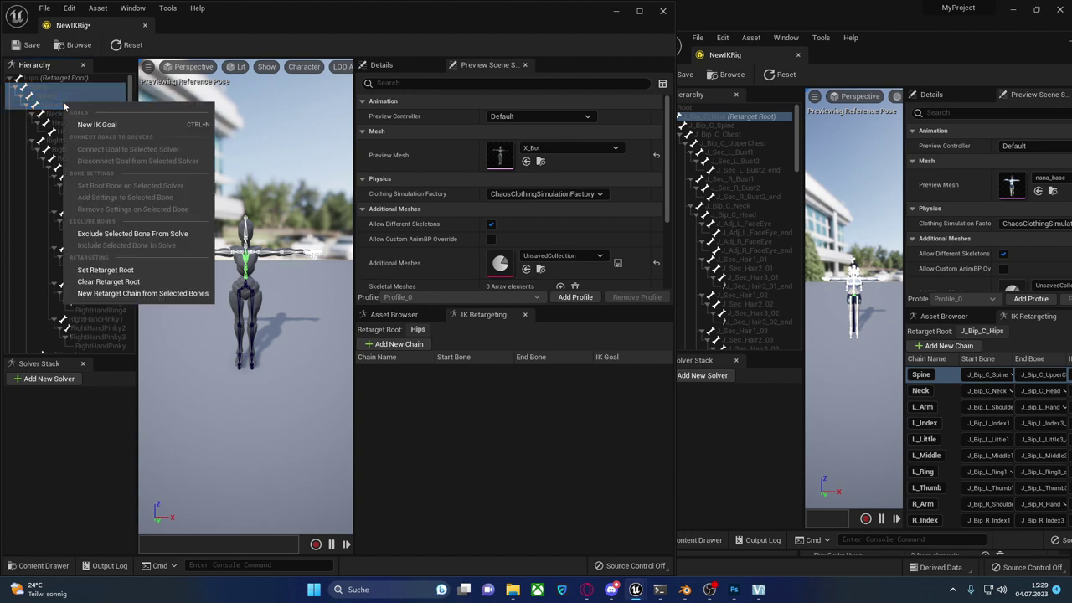
left_click(92, 293)
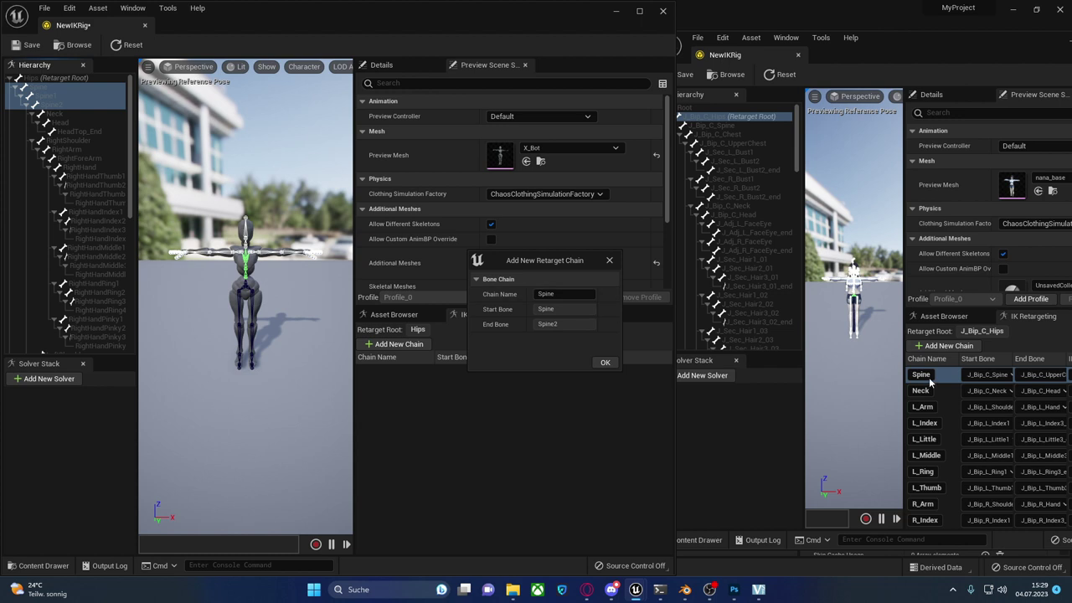
left_click(604, 361)
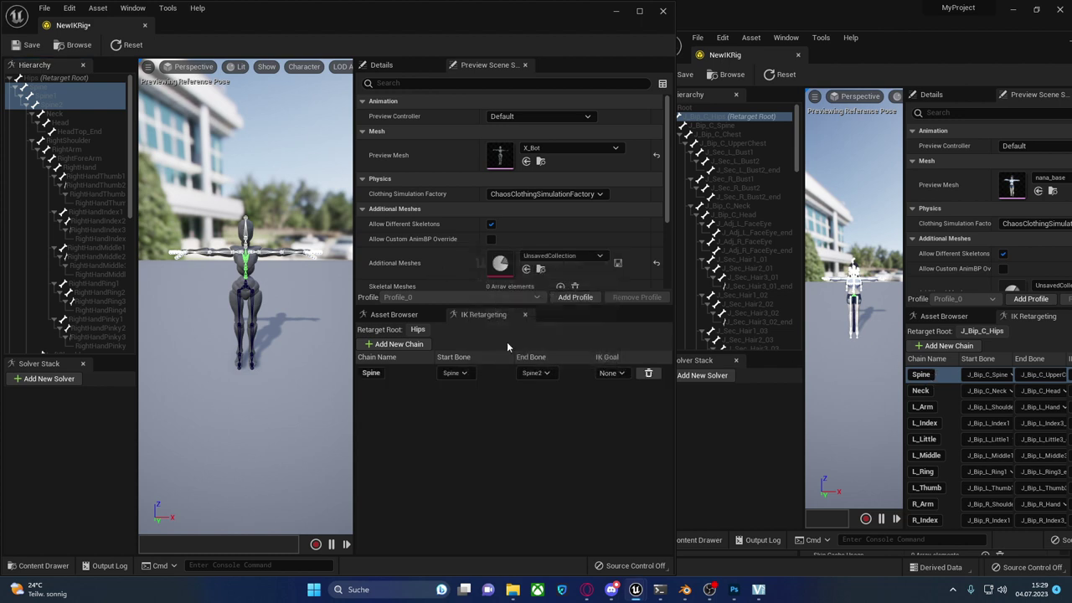
- Add a Neck retarget chain running from Neck to Head
left_click(65, 123)
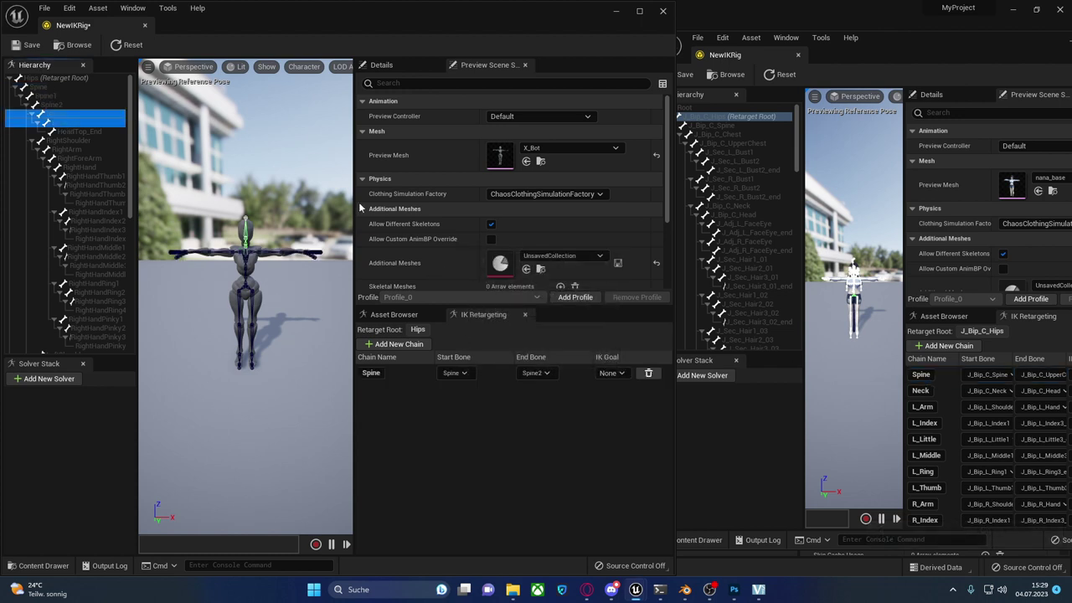
right_click(88, 130)
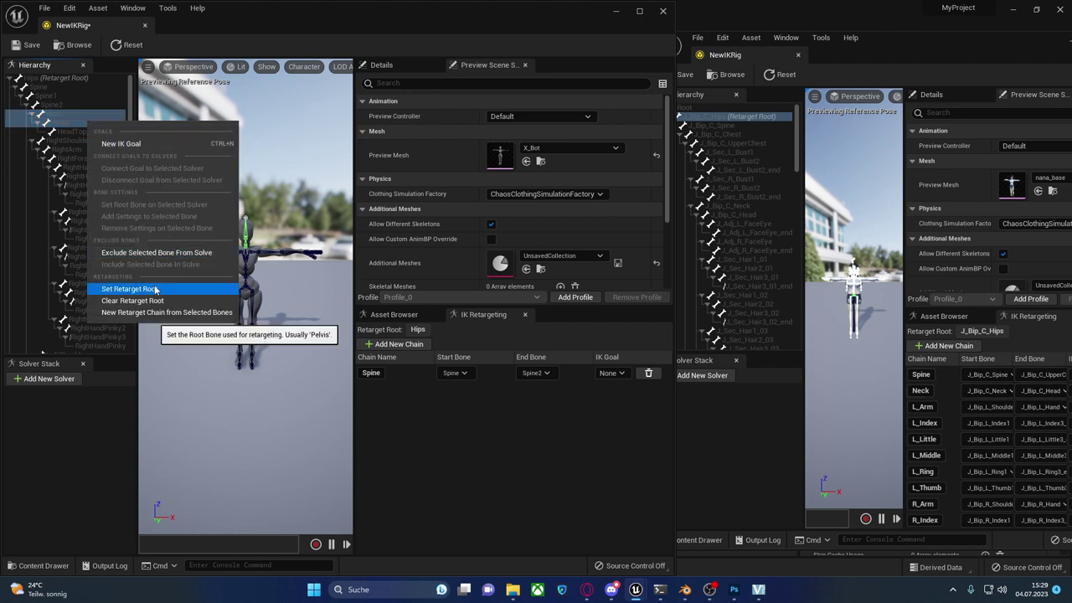
left_click(151, 312)
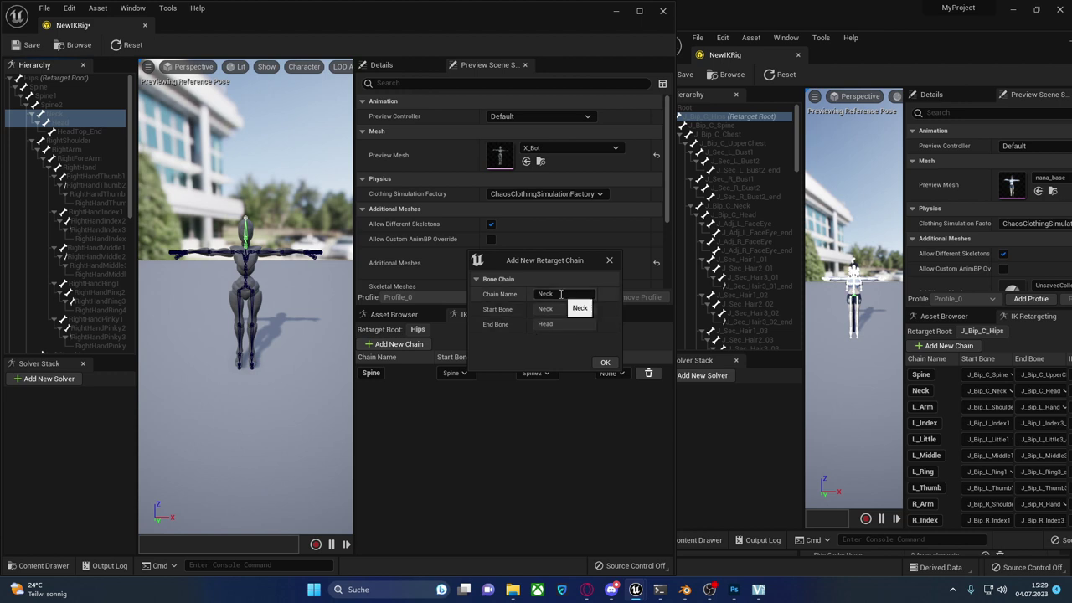
left_click(605, 362)
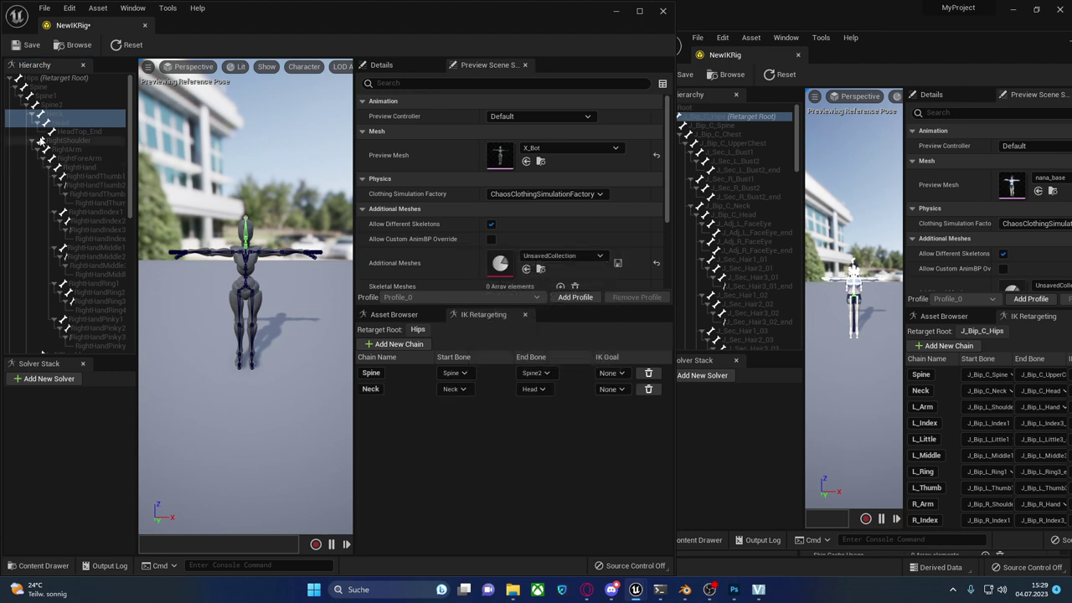
left_click(84, 142)
left_click(92, 151, "shift")
- Create the R-Arm retarget chain from RightShoulder down to RightHand
left_click(94, 158, "shift")
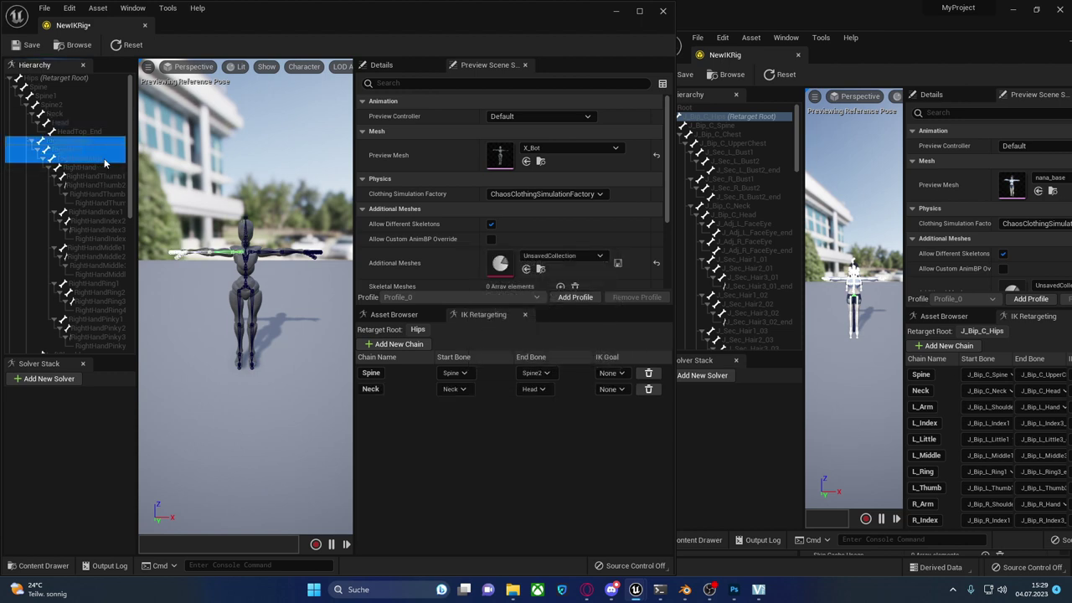
left_click(103, 171, "shift")
right_click(103, 155)
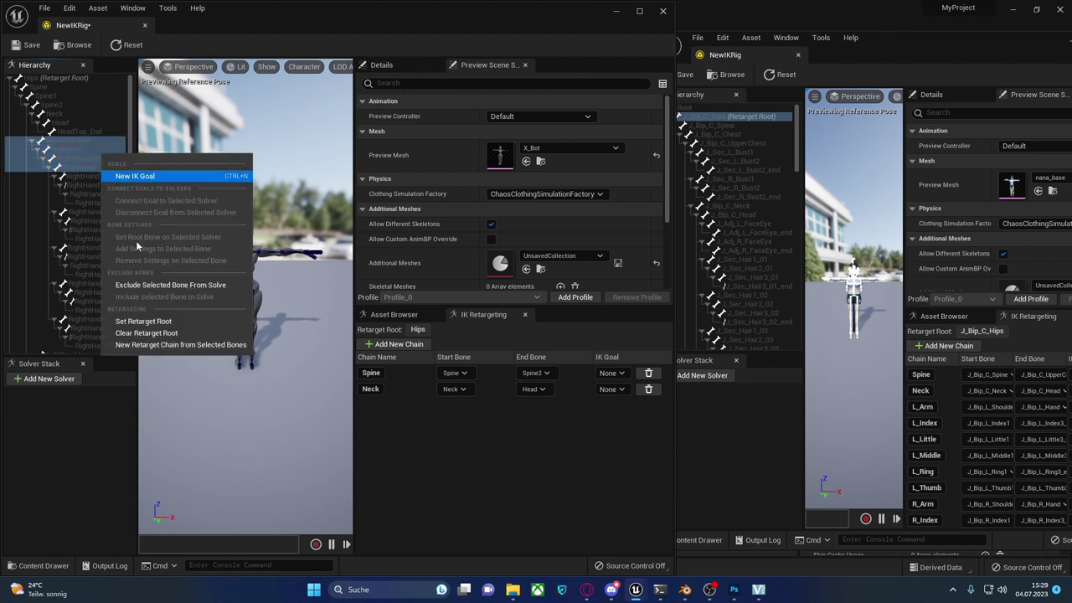
left_click(201, 346)
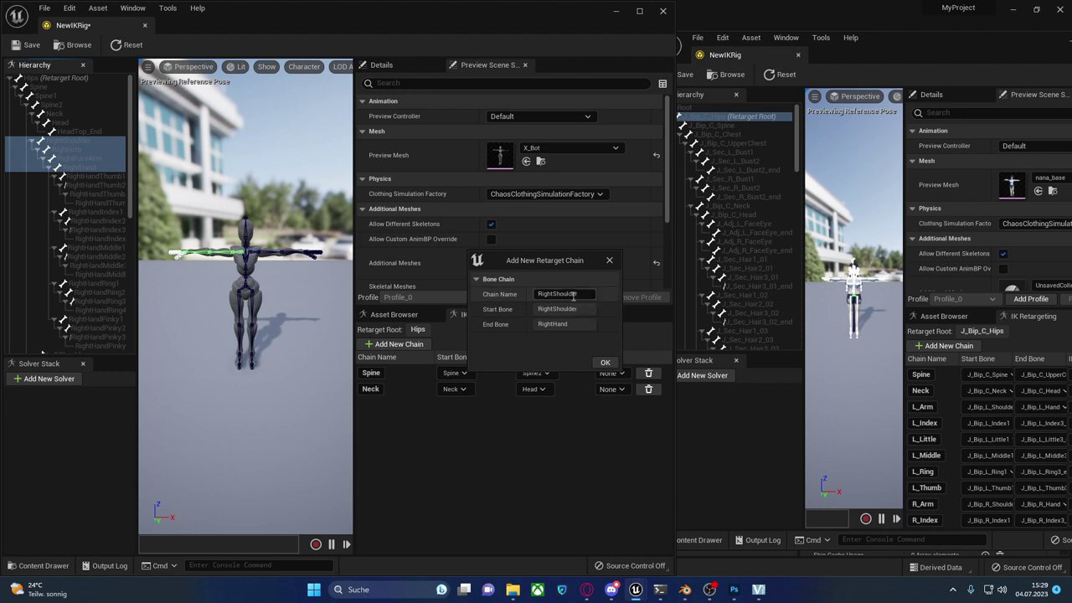
double_click(544, 294)
type("R-Arm")
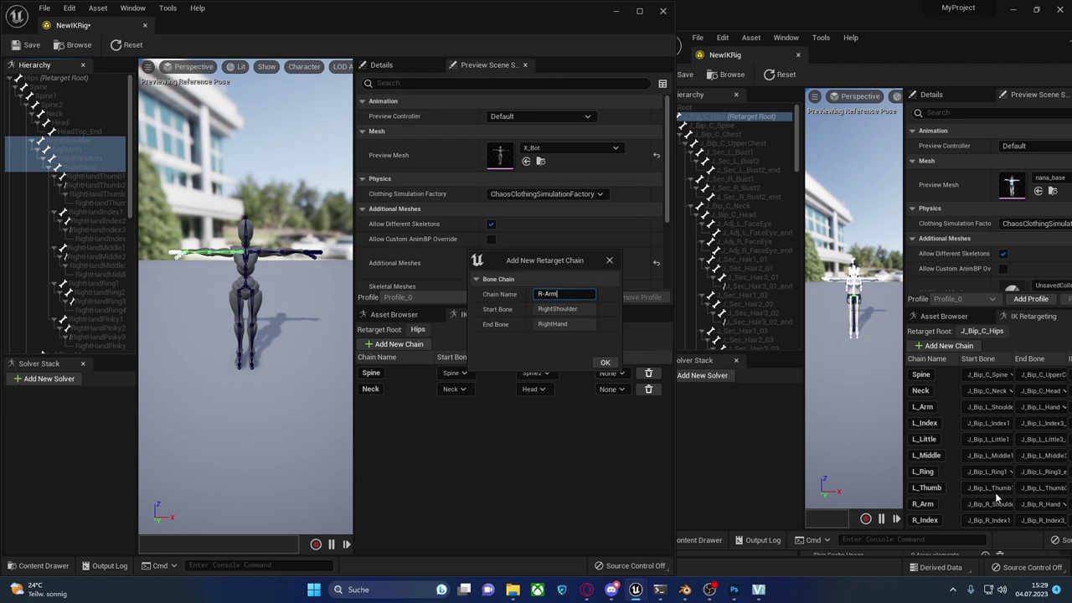
left_click(604, 362)
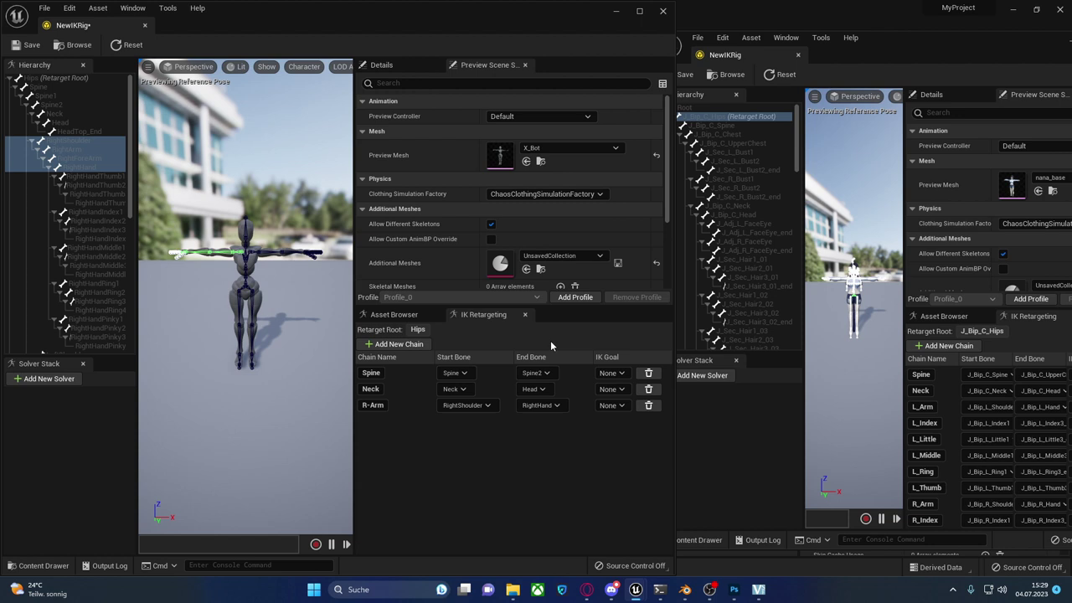
- Create an R_Thumb chain from RightHandThumb1 to RightHandThumb3
left_click(99, 176)
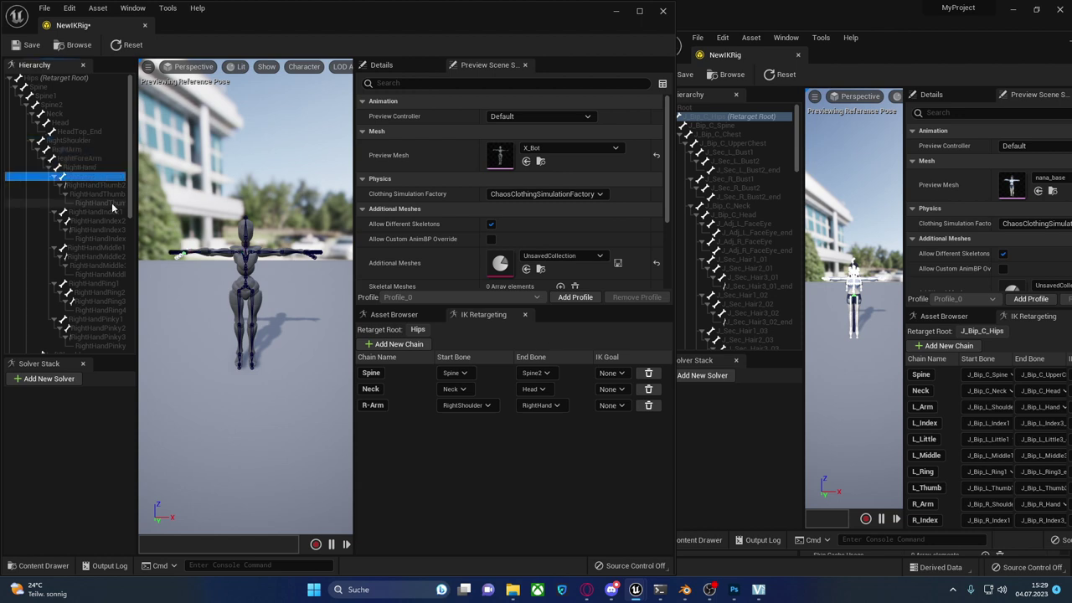
left_click(118, 203, "ctrl")
right_click(118, 203)
left_click(99, 177)
left_click(118, 204, "shift")
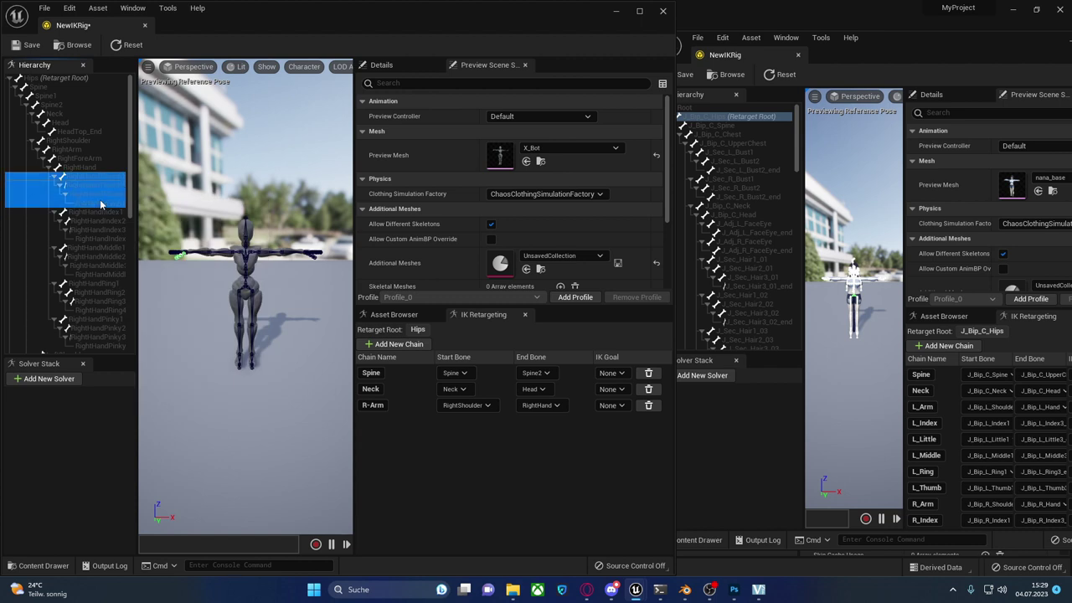
right_click(102, 208)
left_click(179, 392)
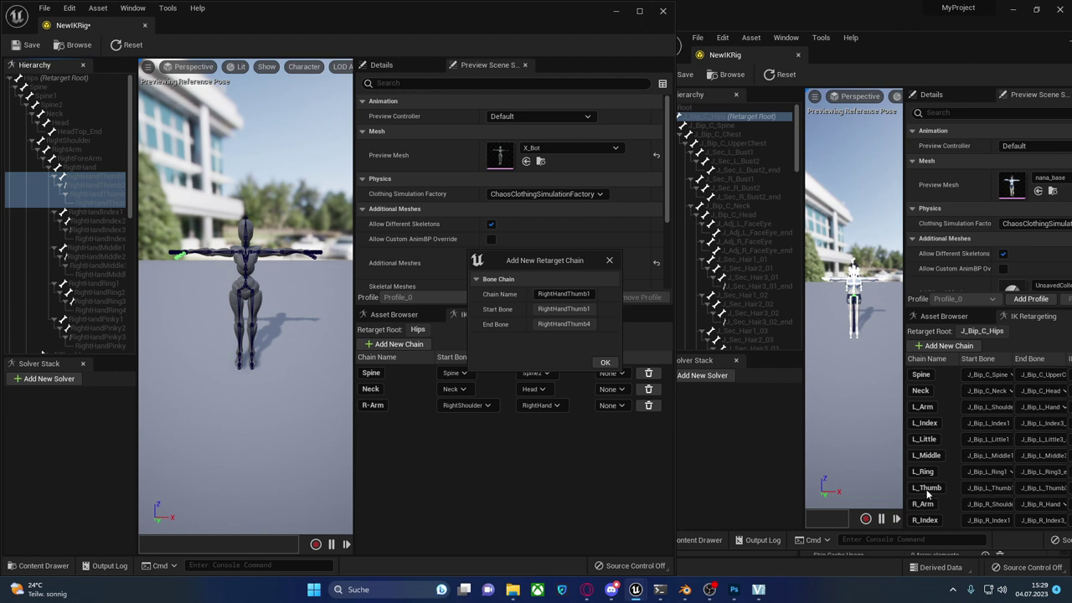
left_click(575, 294)
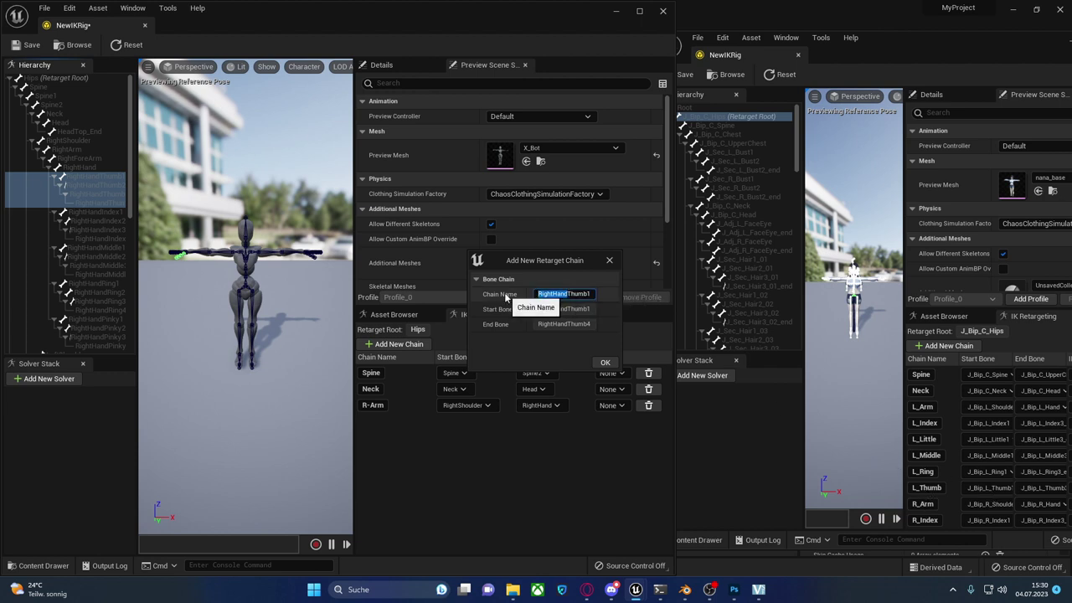
type("R_Thumb")
left_click(604, 362)
- Add R_Index and R_Middle chains from the right index and middle finger bones
left_click_drag(92, 211, 94, 309)
right_click(94, 232)
left_click(151, 260)
type("R_Index")
key("Return")
right_click(104, 256)
left_click(159, 283)
left_click(575, 293)
type("R_Middle")
key("Return")
- Add R_Ring and R_Pinky chains from the right ring and pinky finger bones
right_click(117, 316)
left_click(196, 502)
left_click(574, 293)
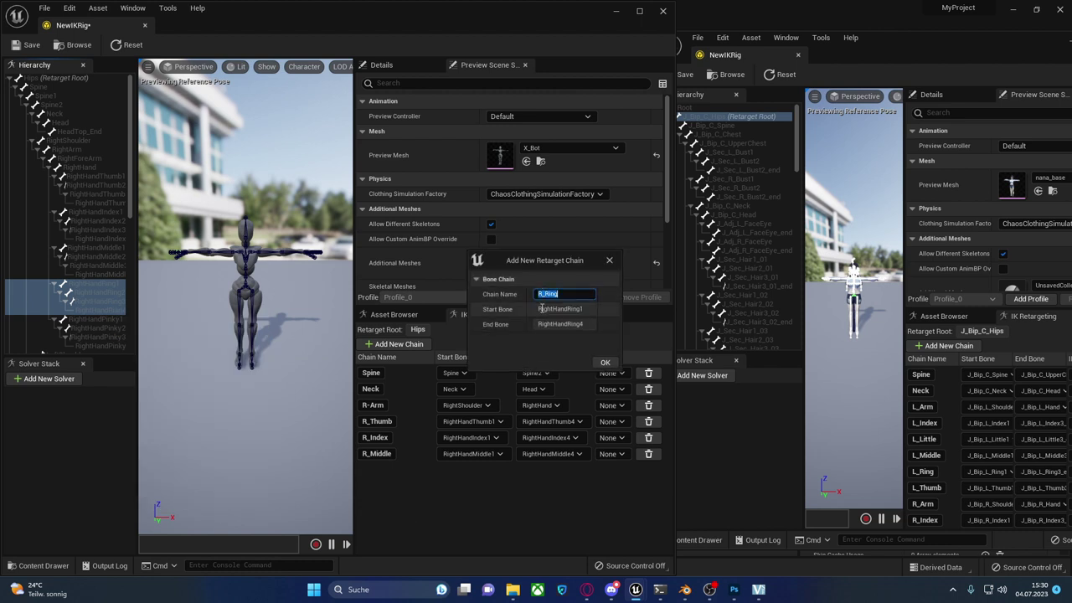
type("R_Ring")
key("Return")
left_click_drag(106, 345, 97, 323)
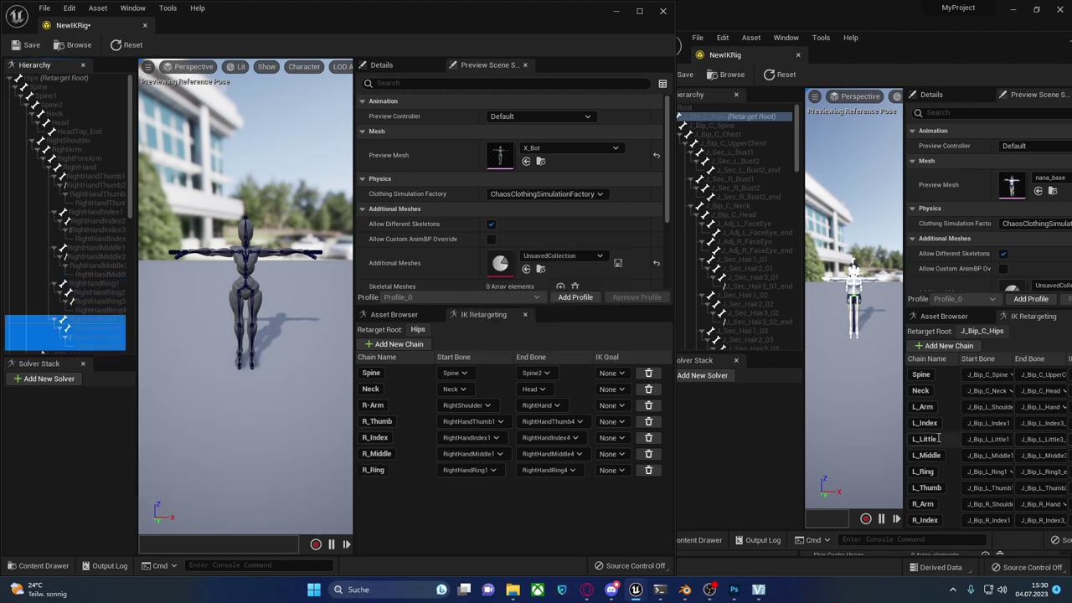
right_click(91, 318)
left_click(170, 508)
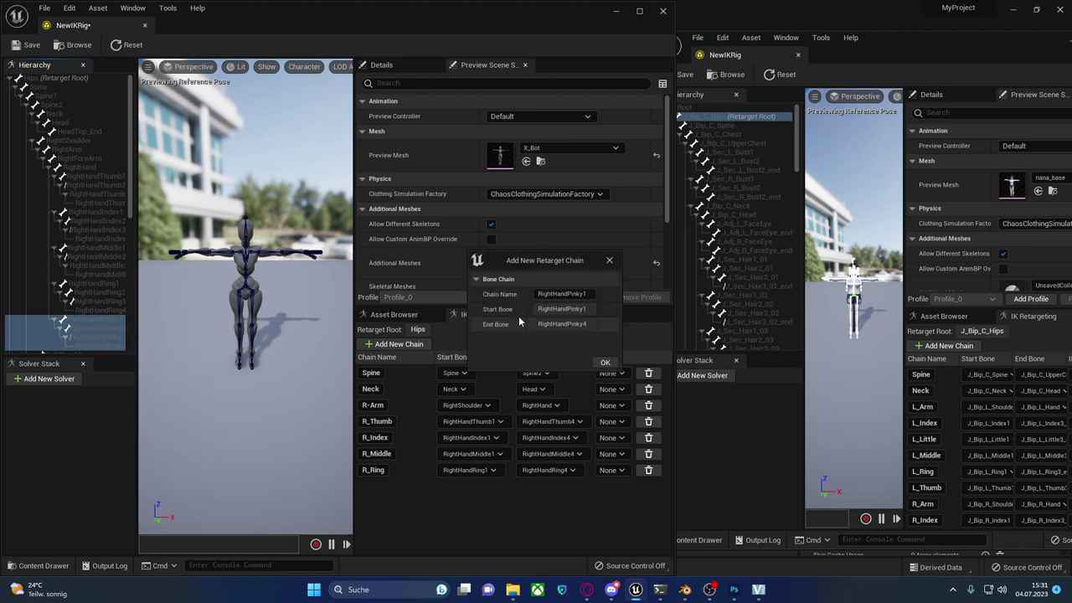
type("R_Pinky")
key("Return")
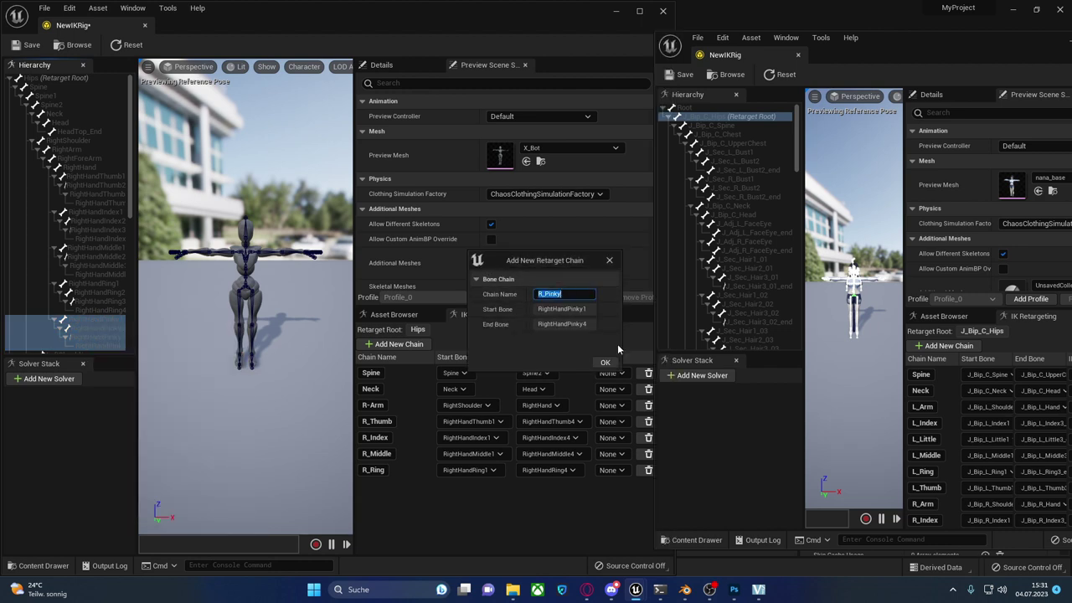
left_click(838, 214)
scroll(737, 251, "down", 10)
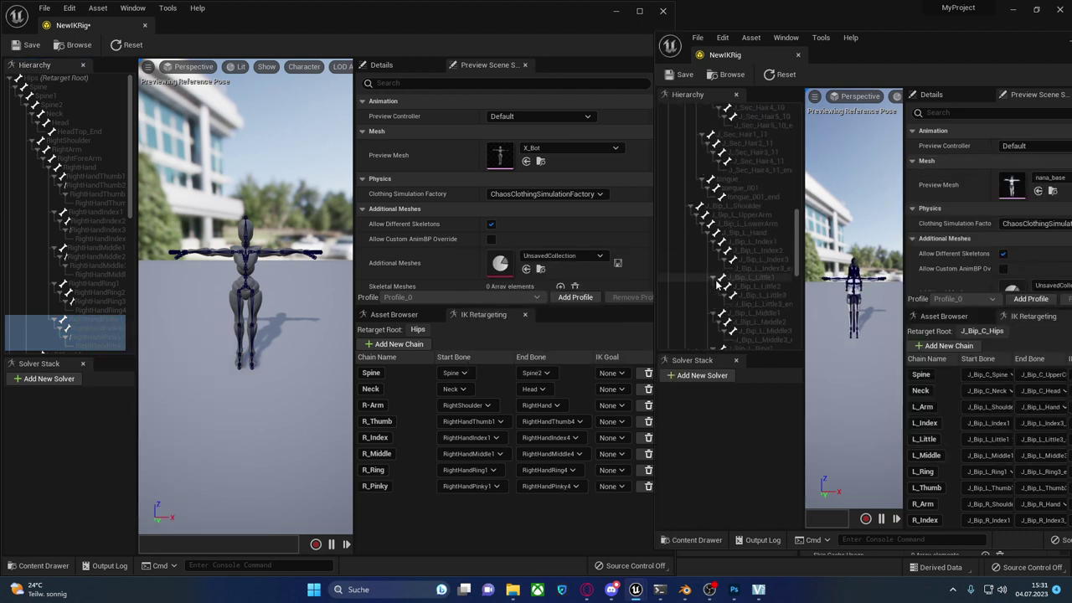
scroll(749, 316, "down", 1)
- Rename the R_Pinky chain to R_Little
left_click(753, 188)
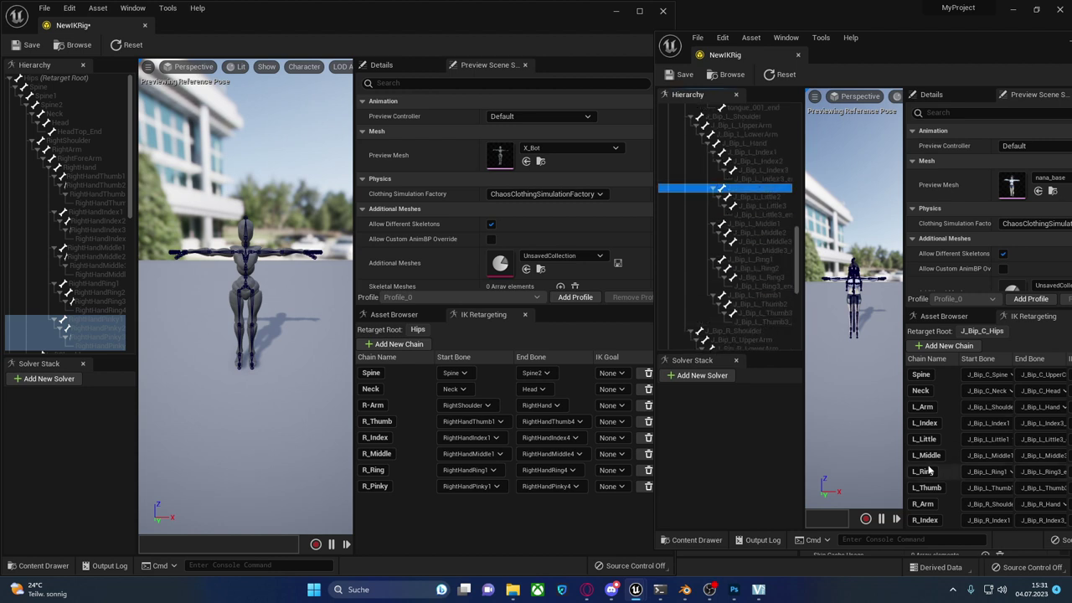
left_click_drag(389, 486, 366, 486)
type("Little")
key("Return")
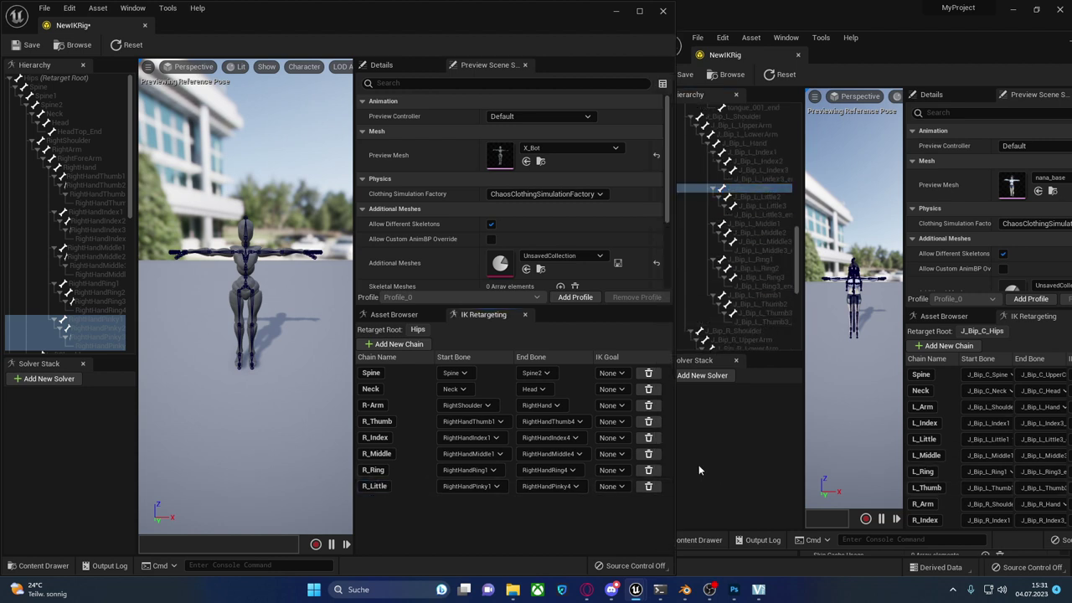
- Create the L_Shoulder retarget chain from LeftShoulder to LeftHand
scroll(67, 210, "down", 3)
left_click(71, 285)
left_click(71, 302, "shift")
right_click(75, 302)
left_click(117, 493)
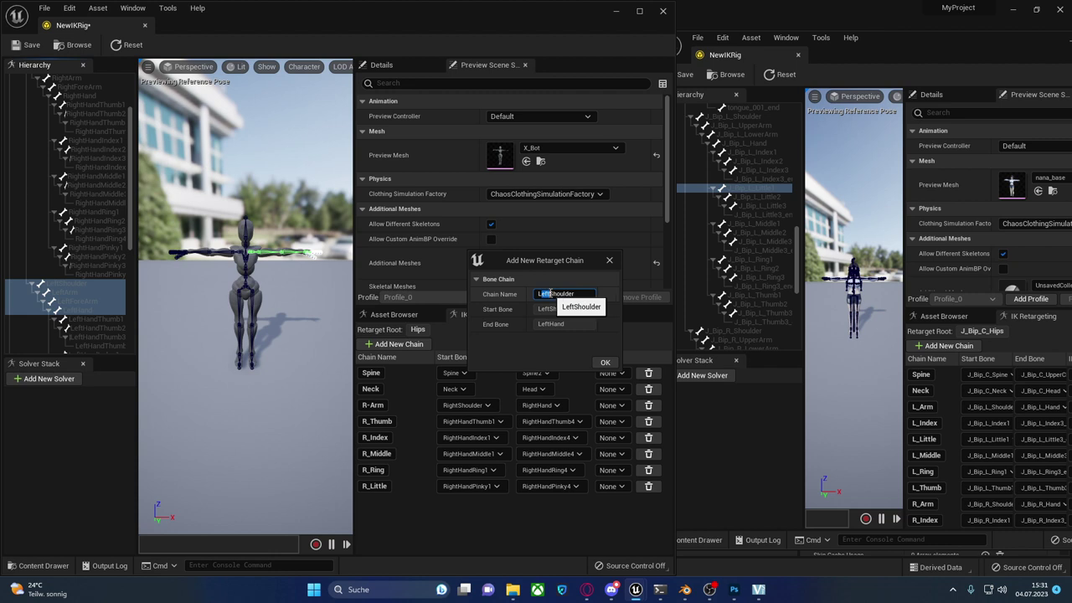
type("L_")
key("Return")
- Create the L_Thumb retarget chain from the left thumb bones
left_click(83, 282)
left_click(84, 300, "shift")
right_click(84, 293)
left_click(117, 493)
type("L_Thumb")
key("Return")
- Add L_Index and L_Middle chains from the left index and middle finger bones
left_click(88, 320)
left_click(88, 338, "shift")
right_click(105, 335)
left_click(134, 532)
type("L_")
left_click(109, 177)
left_click(113, 203, "shift")
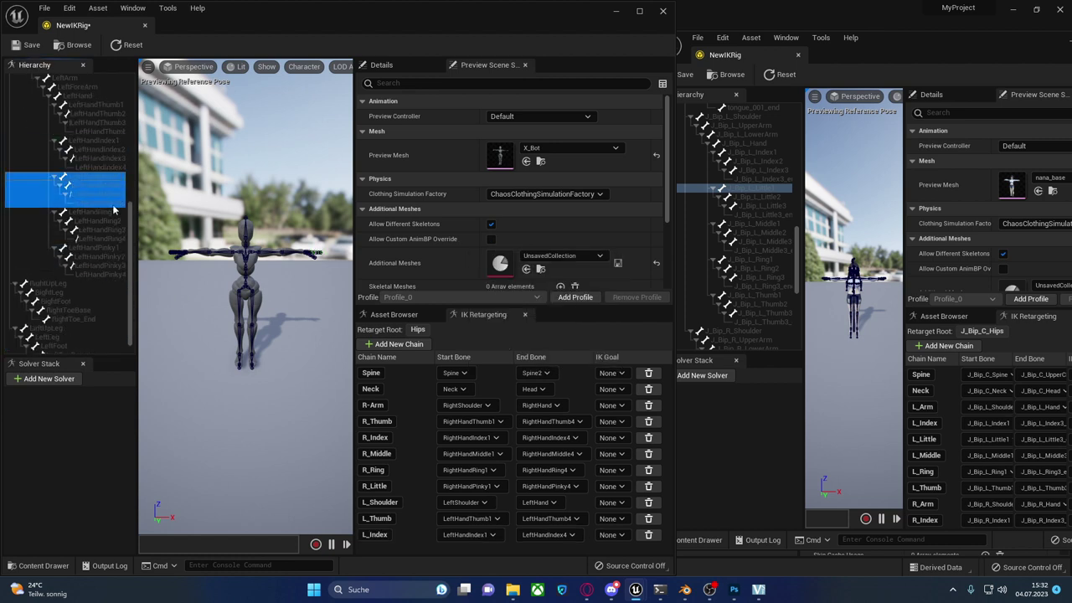
right_click(113, 203)
left_click(185, 251)
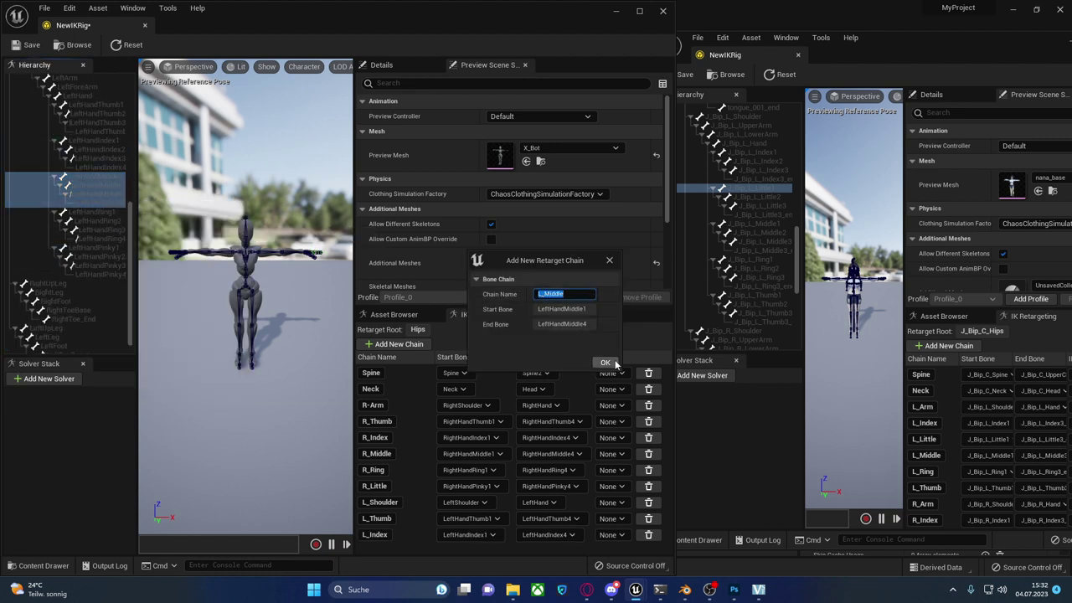
left_click(614, 364)
- Add L_Ring and L_Pinky chains from the left ring and pinky finger bones
left_click(107, 212)
left_click(108, 239, "shift")
right_click(107, 238)
left_click(180, 287)
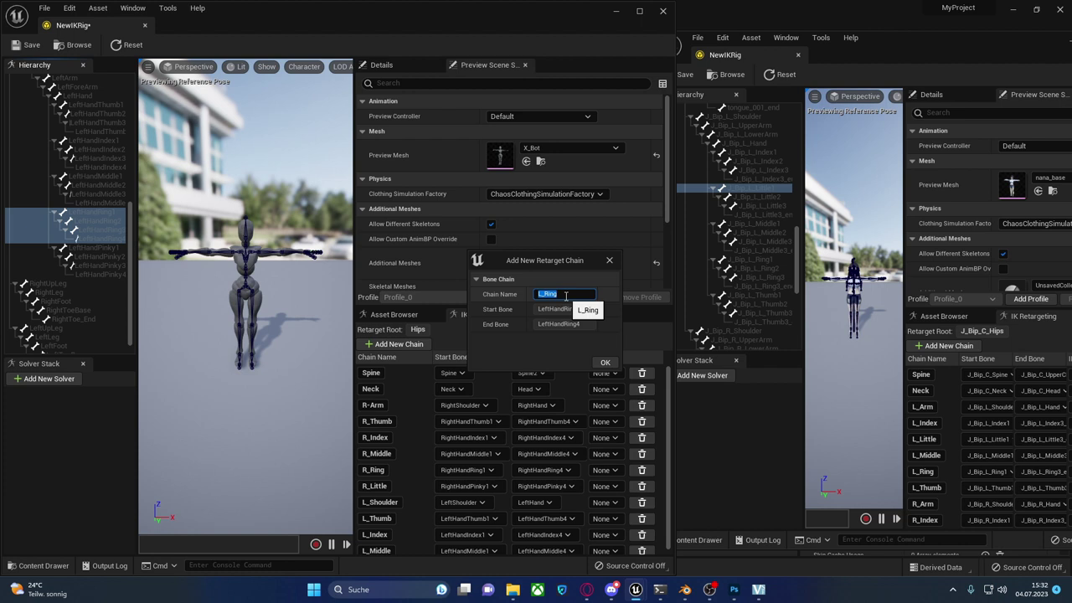
key("Return")
left_click(100, 247)
left_click(109, 274, "shift")
right_click(112, 274)
left_click(185, 322)
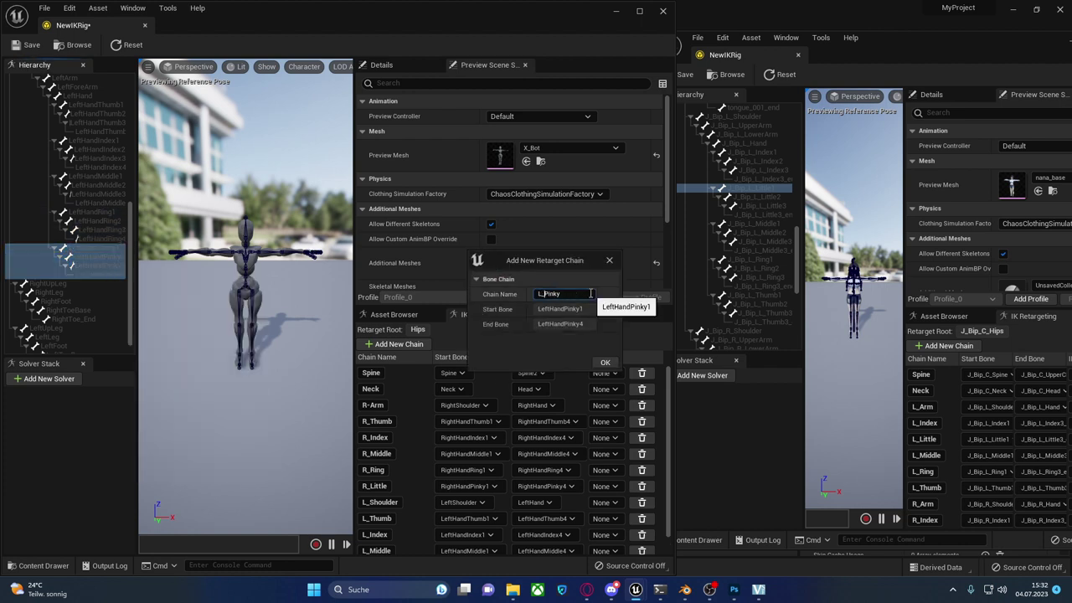
key("Return")
left_click(50, 286)
right_click(80, 289)
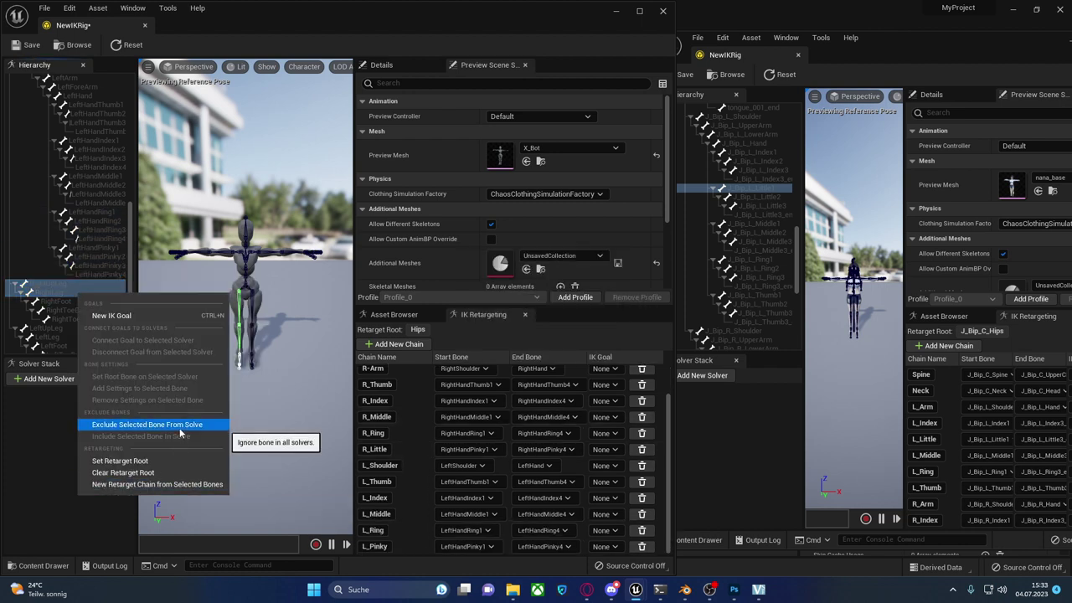
- Create R_Leg and R_Foot chains, the foot running from RightFoot to RightToe_End
left_click(157, 484)
type("R_Leg")
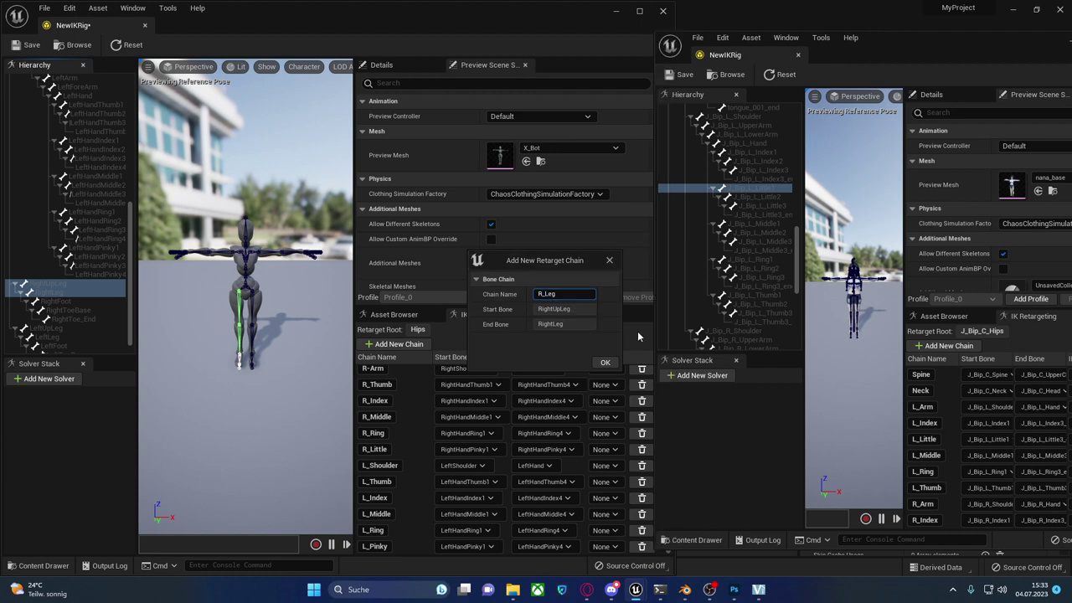
key("Return")
left_click(54, 301)
left_click(71, 319, "shift")
left_click(398, 344)
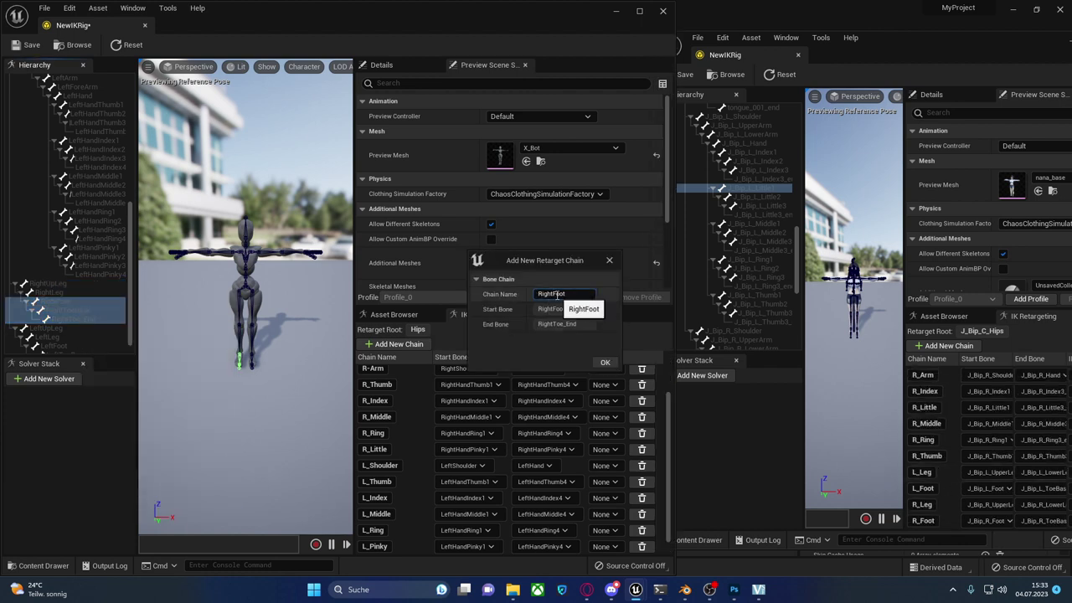
key("Return")
- Create L_Leg (LeftUpLeg to LeftFoot) and L_Foot (LeftFoot to LeftToe_End) chains
left_click(50, 312)
left_click(54, 330, "shift")
right_click(67, 330)
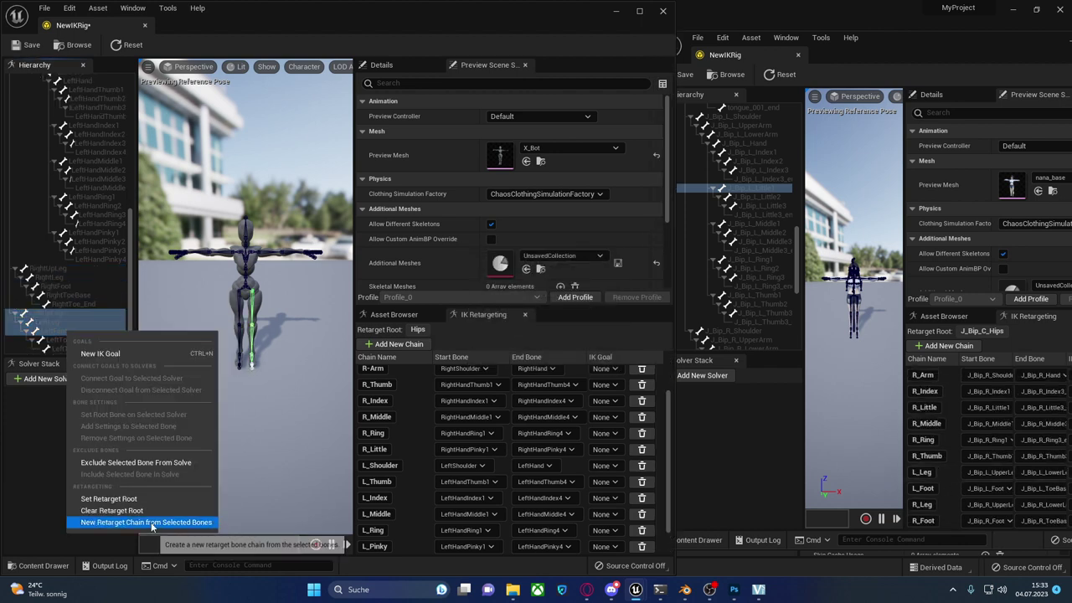
left_click(142, 521)
key("Return")
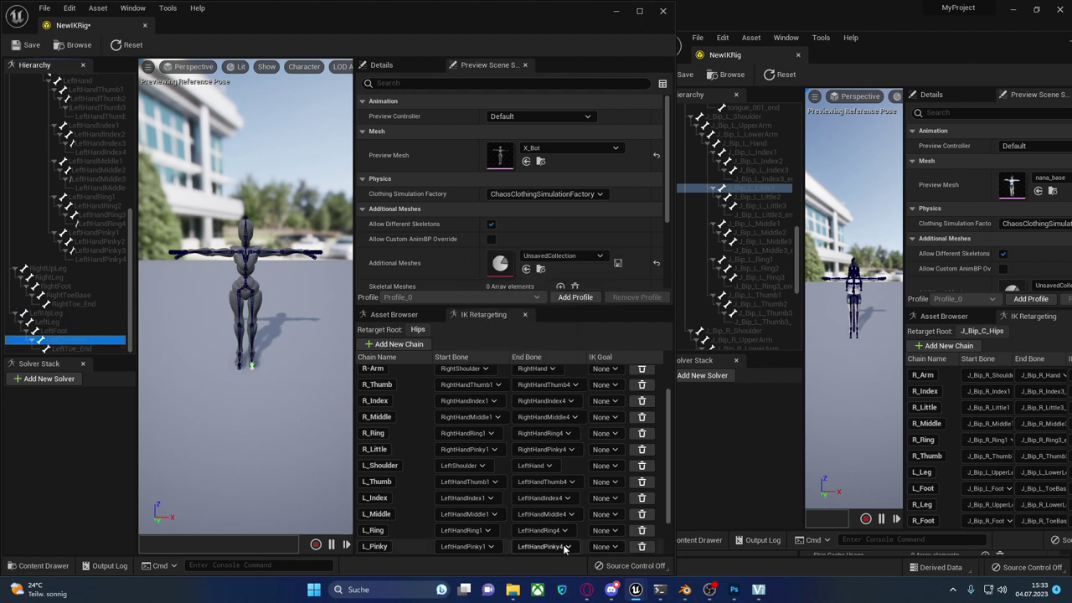
left_click(50, 332)
left_click(71, 346, "shift")
right_click(71, 346)
left_click(143, 537)
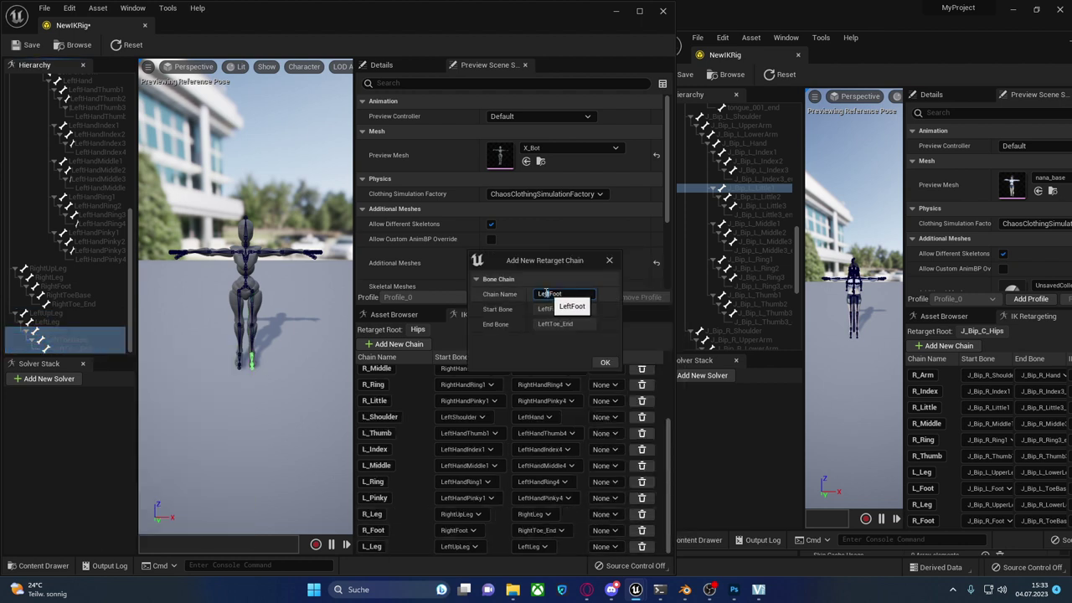
key("Return")
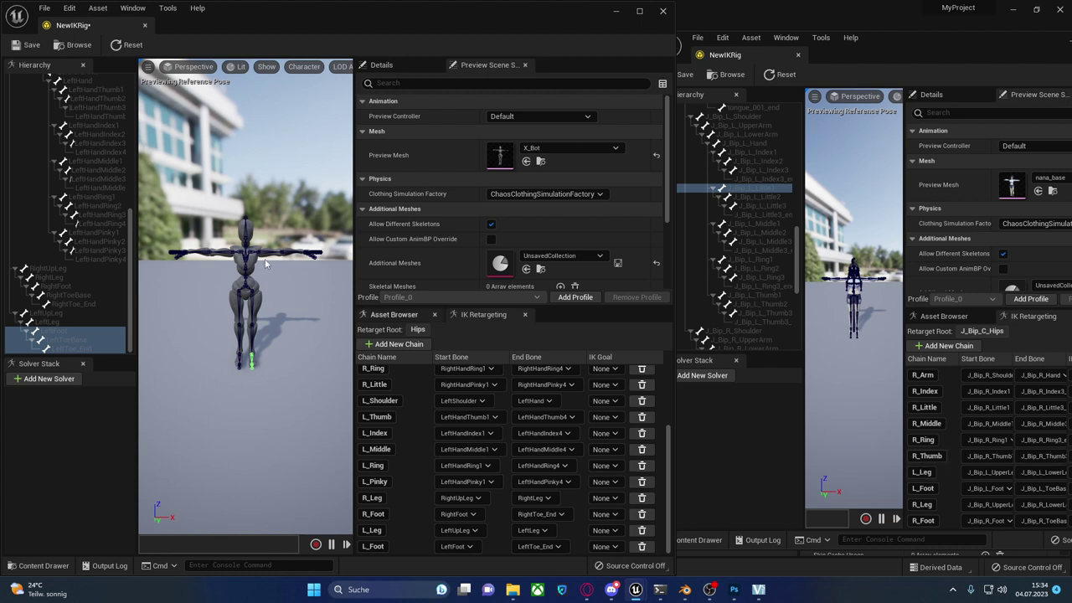
left_click(748, 400)
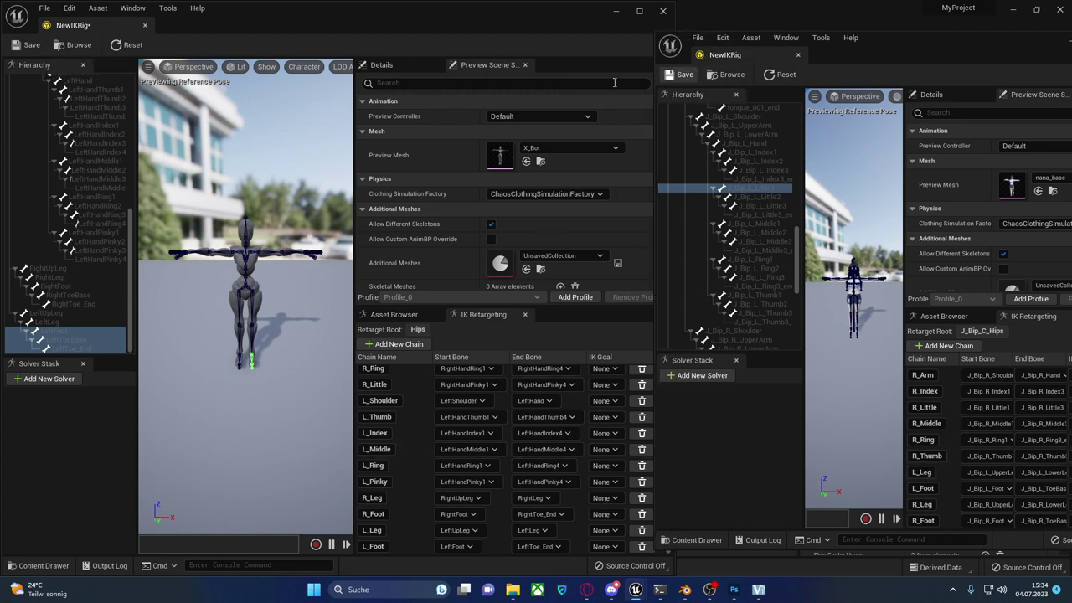
- Close both the X_Bot and Nana IK Rig editor windows
left_click(88, 46)
left_click_drag(903, 34, 577, 95)
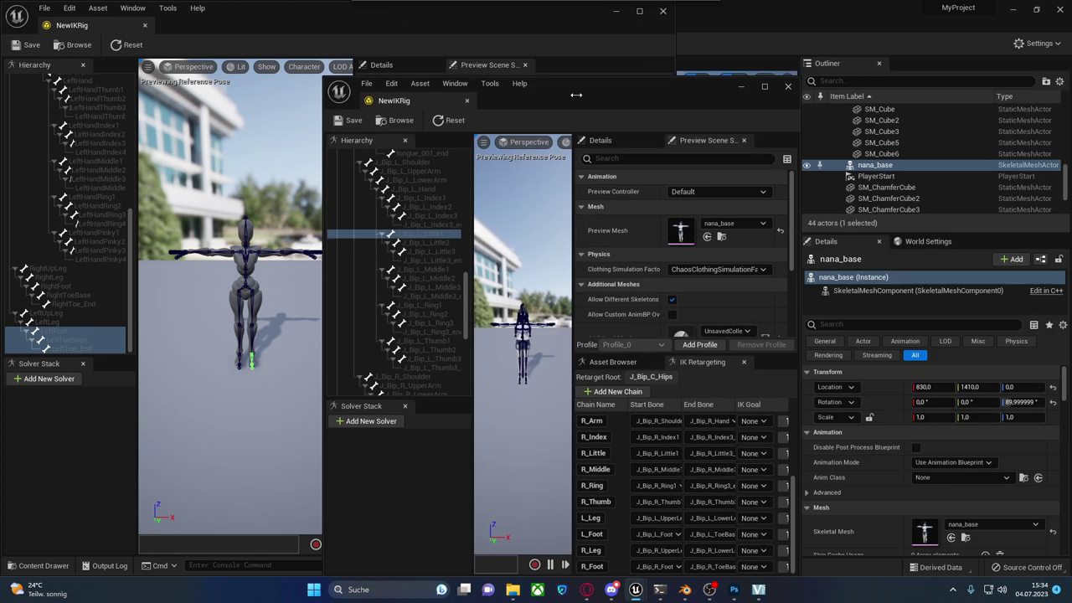
left_click(787, 86)
left_click(662, 11)
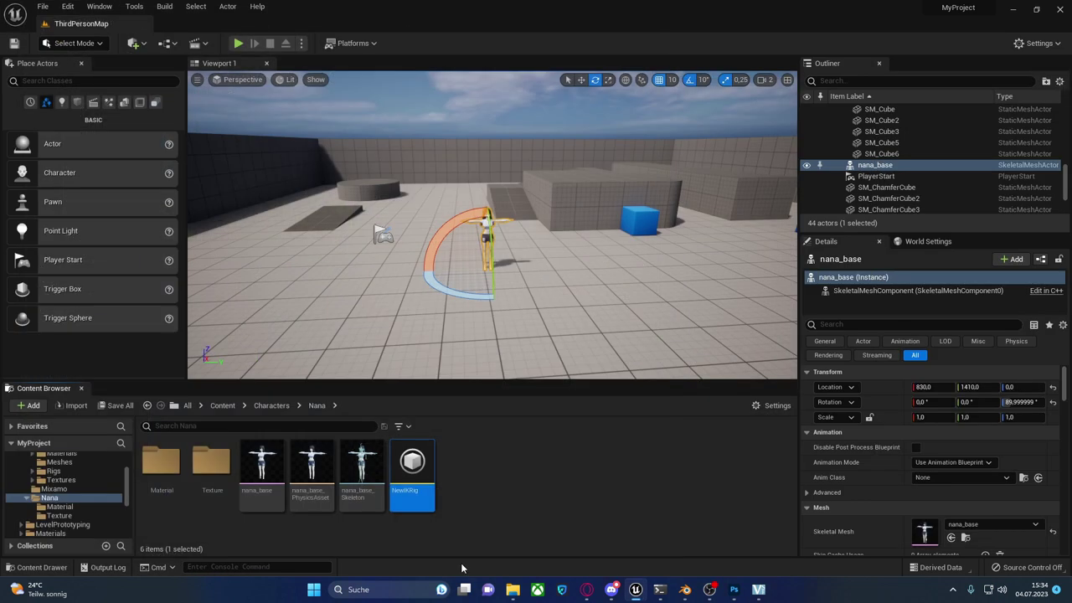
- Create an IK Retargeter named NewIKRetargeter sourcing NewIKRig in Nana's folder, and open it
mouse_move(464, 588)
right_click(455, 468)
mouse_move(533, 273)
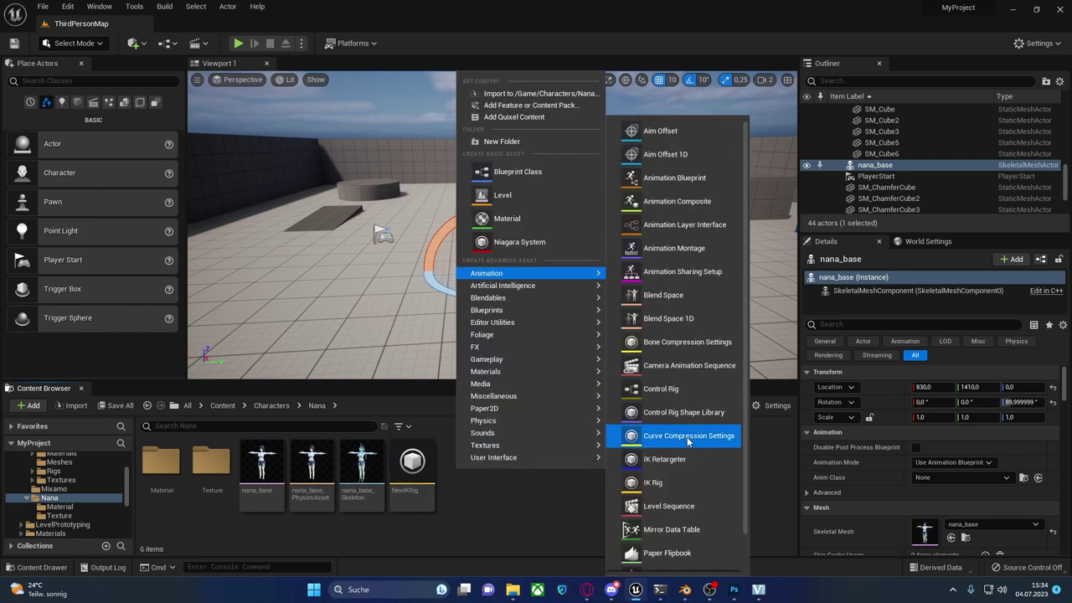
left_click(672, 462)
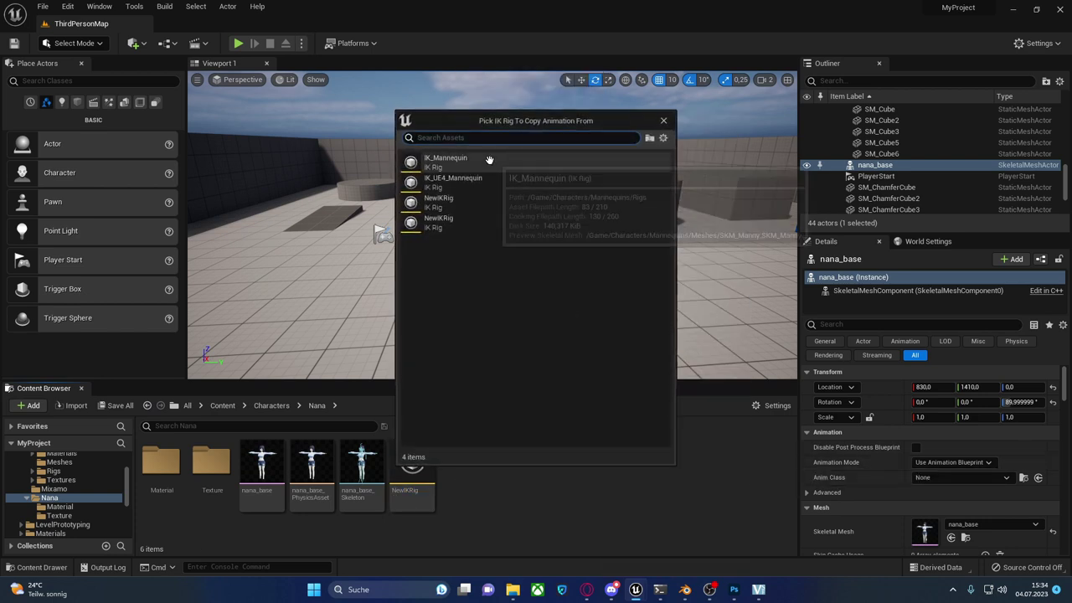
left_click(459, 221)
key("Return")
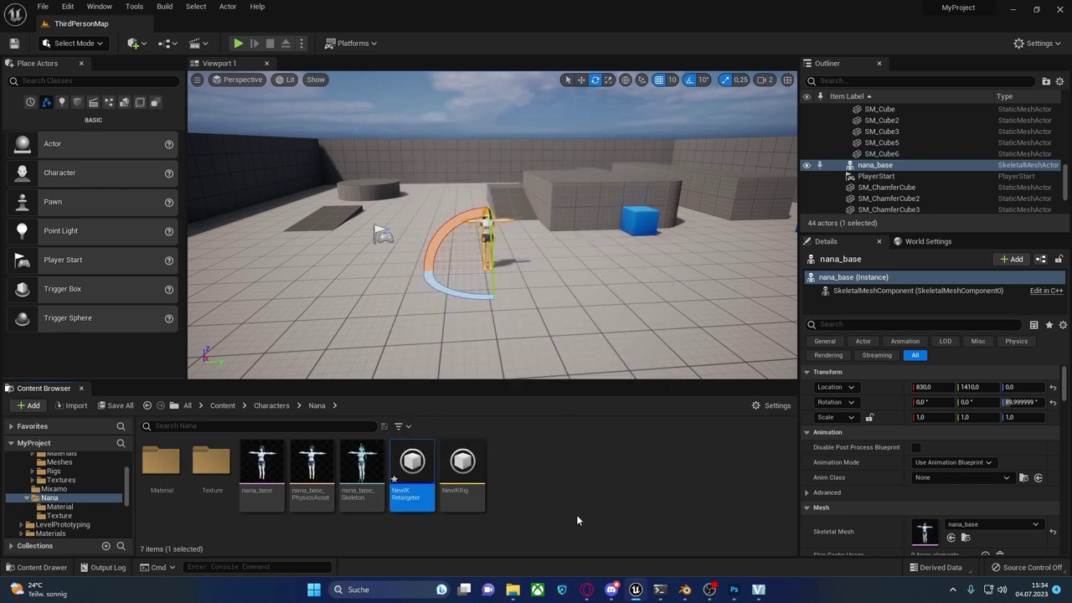
double_click(410, 470)
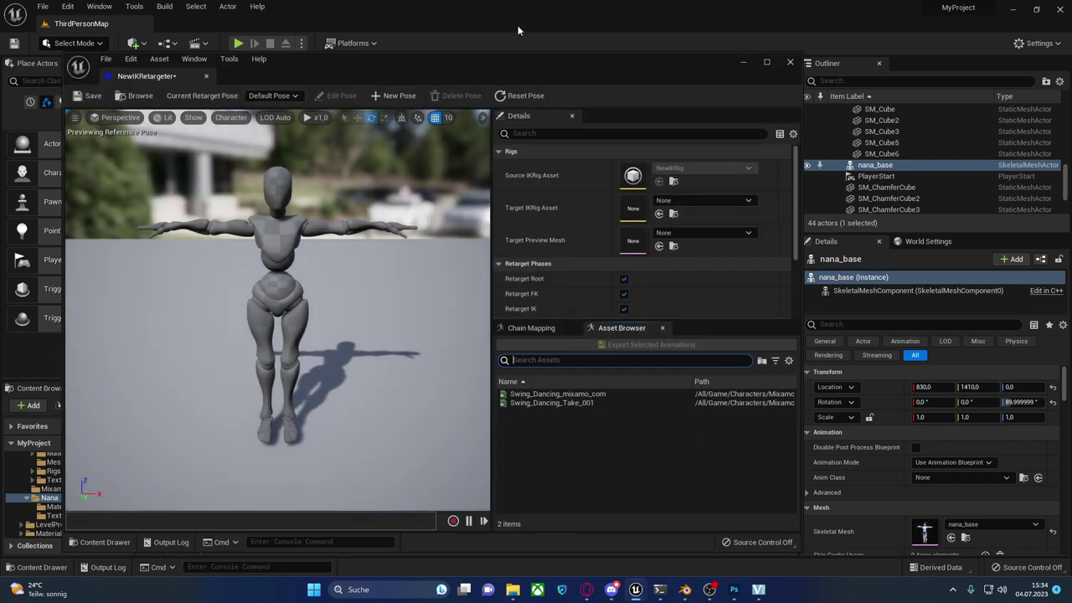
left_click_drag(488, 64, 600, 30)
scroll(446, 243, "down", 5)
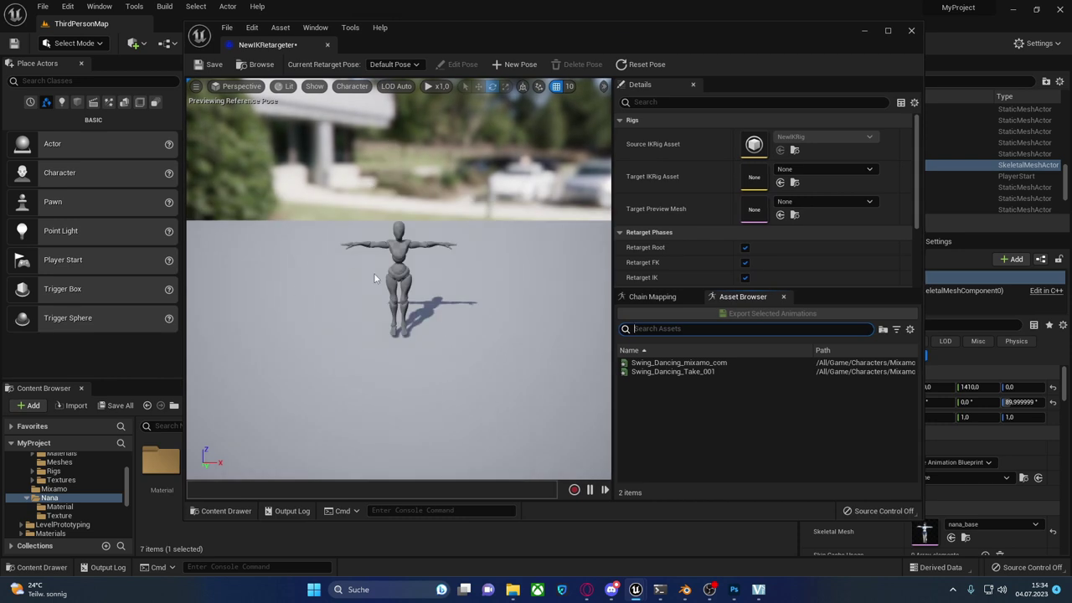
- Set Nana's NewIKRig as target, preview and pause Swing_Dancing_mixamo_com, then minimize the retargeter
left_click(819, 168)
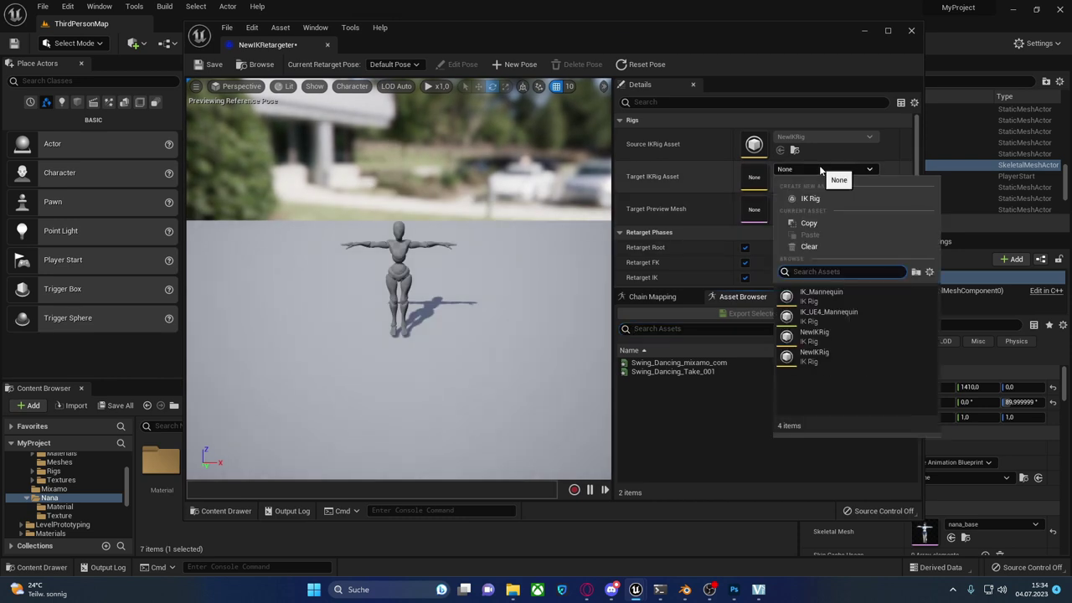
left_click(842, 338)
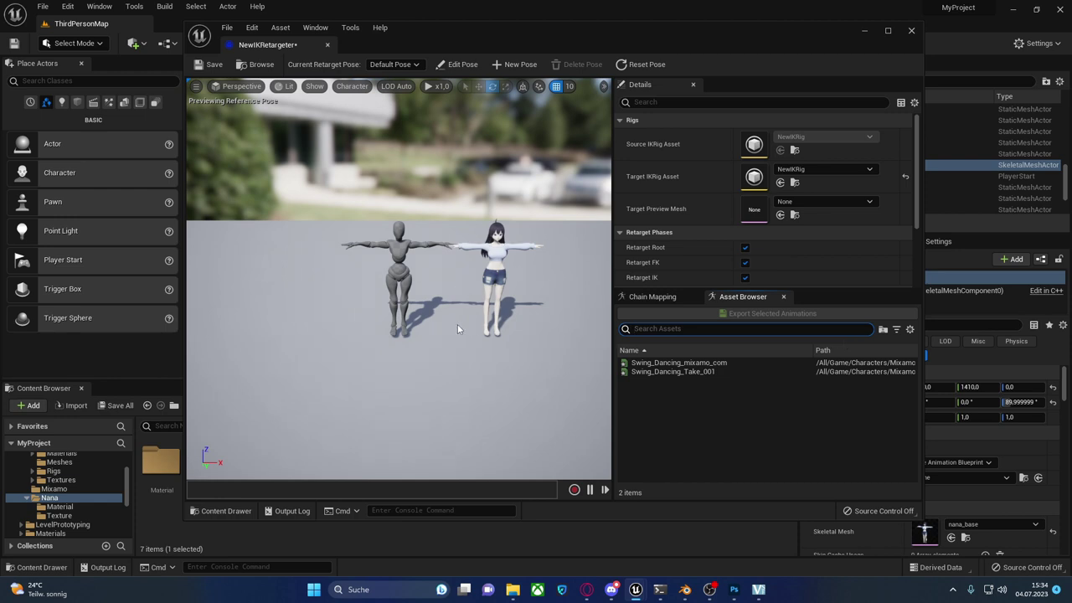
left_click(678, 362)
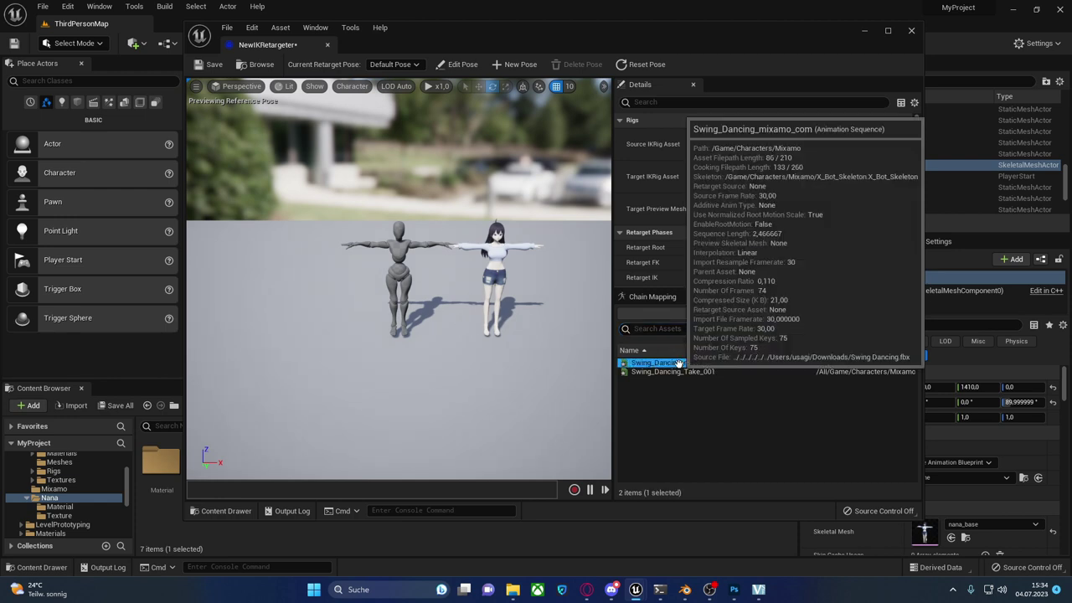
double_click(678, 362)
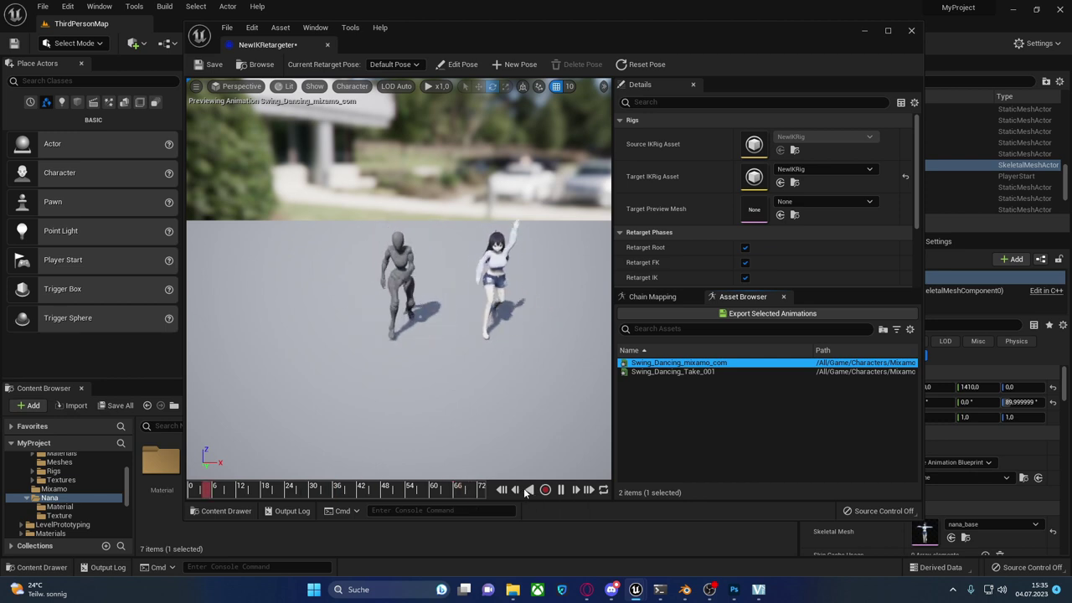
left_click(561, 490)
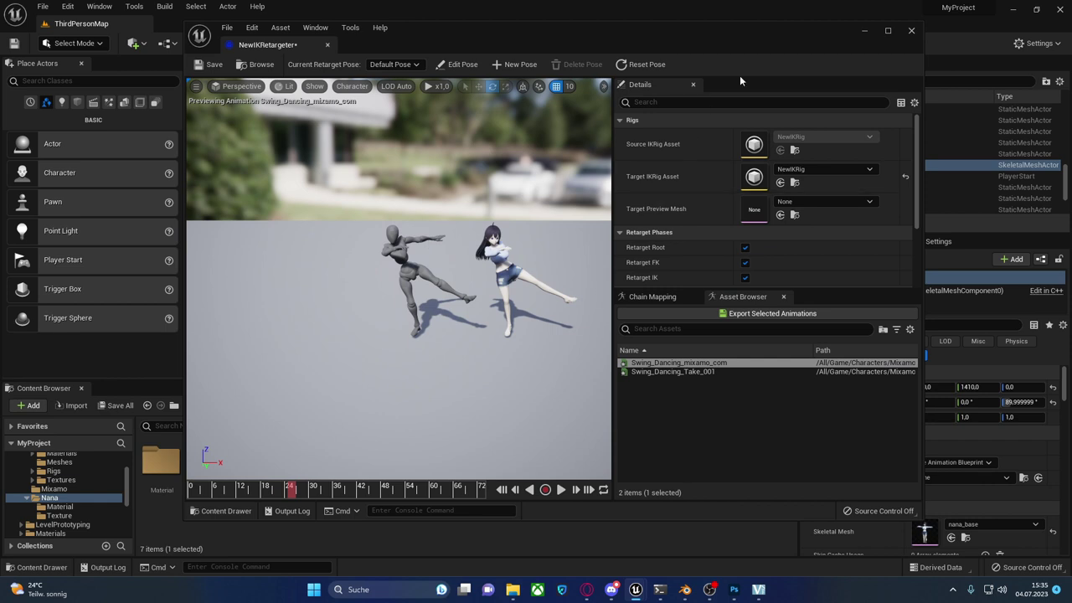
left_click(866, 31)
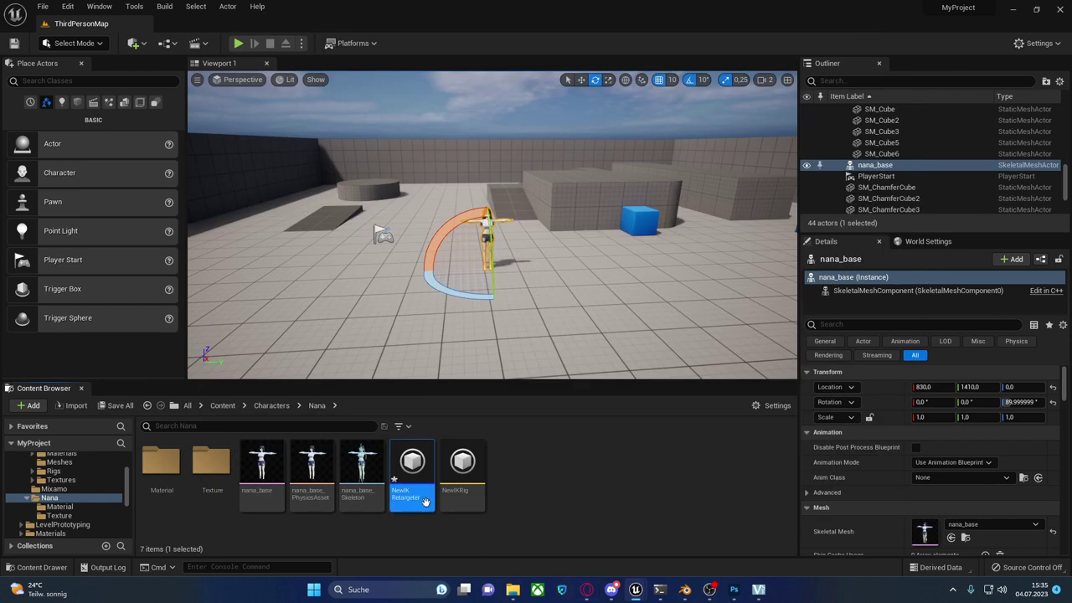
- Open Nana's NewIKRig, then briefly open and close X_Bot_PhysicsAsset from the Mixamo folder
double_click(469, 456)
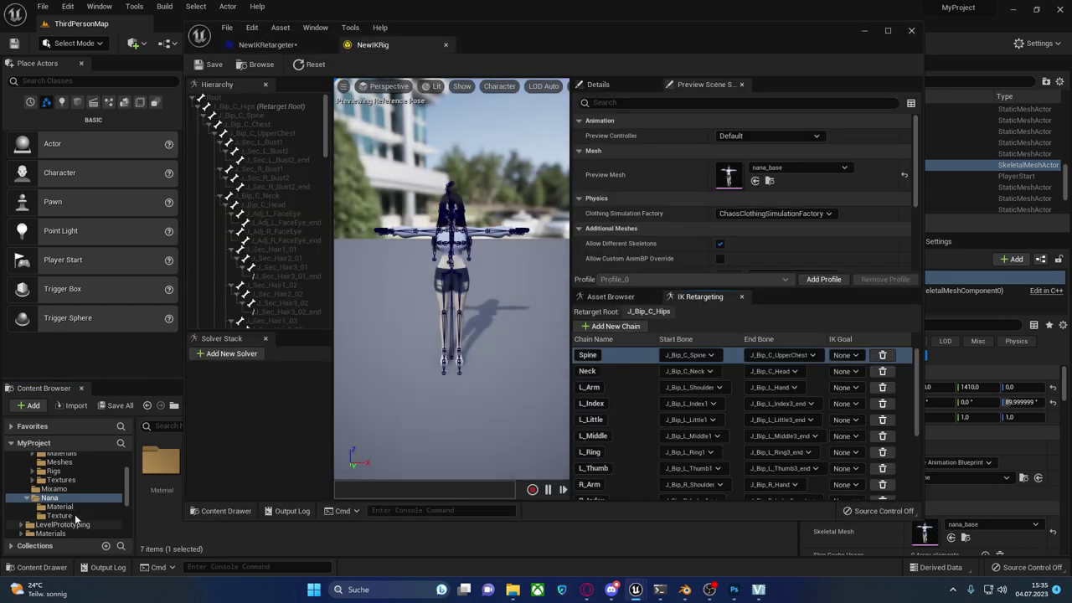
left_click(53, 488)
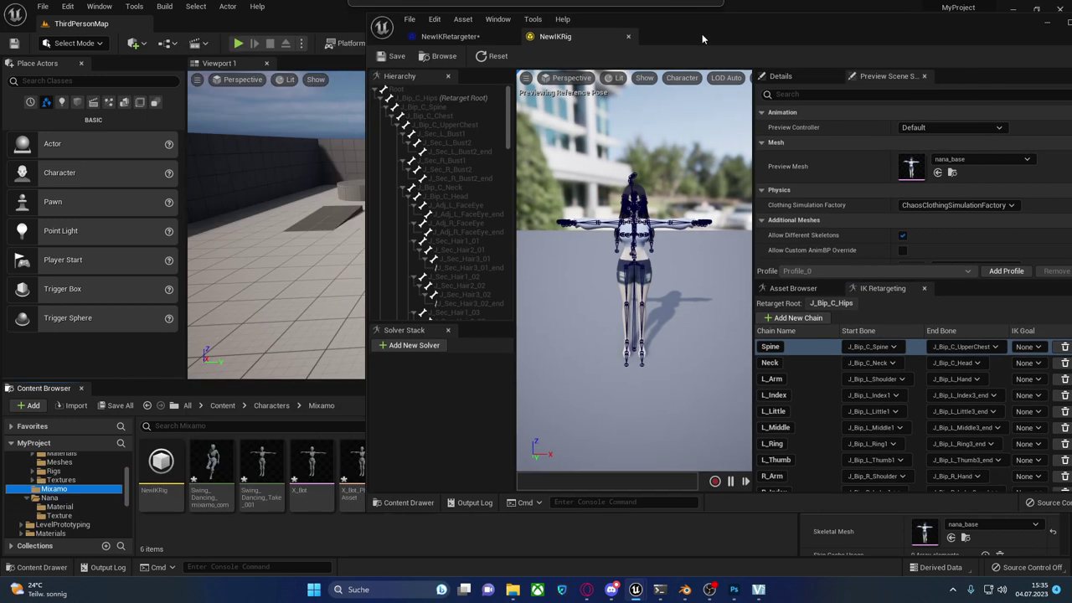
left_click_drag(517, 58, 760, 76)
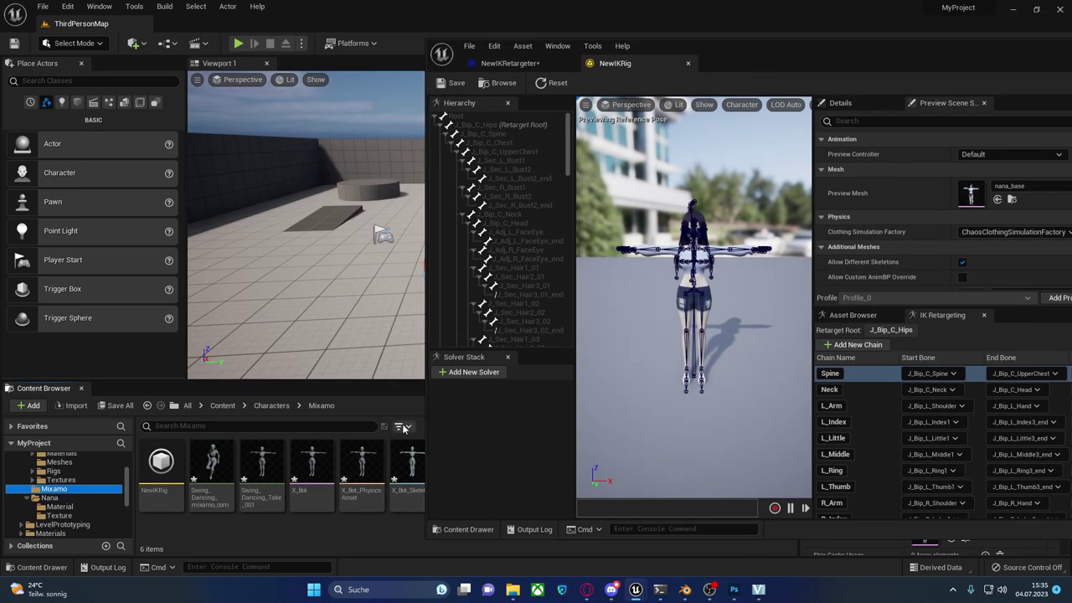
left_click_drag(427, 302, 563, 302)
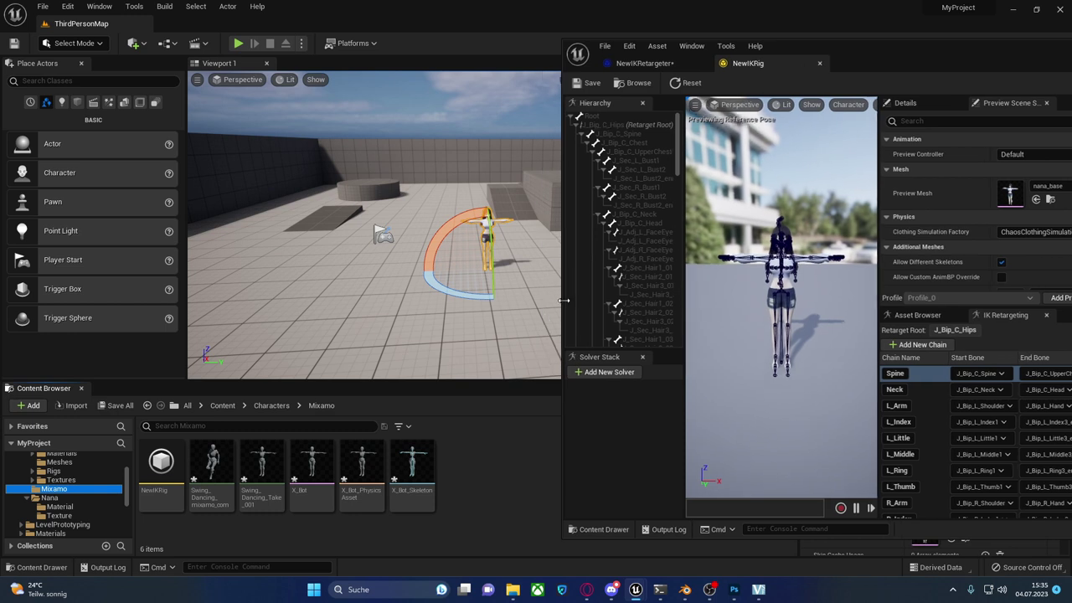
left_click(362, 466)
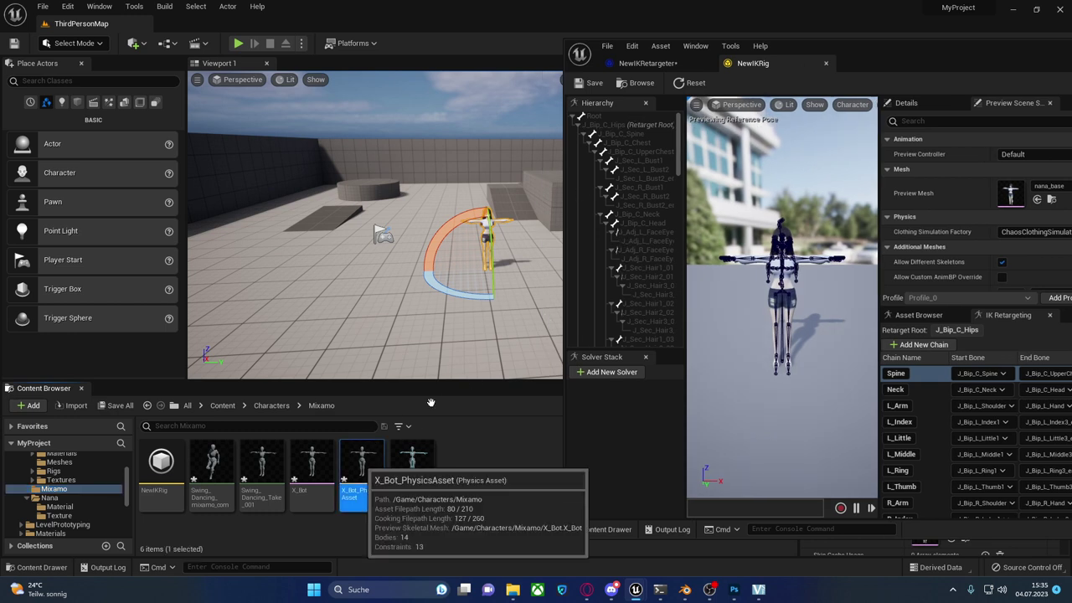
key("Return")
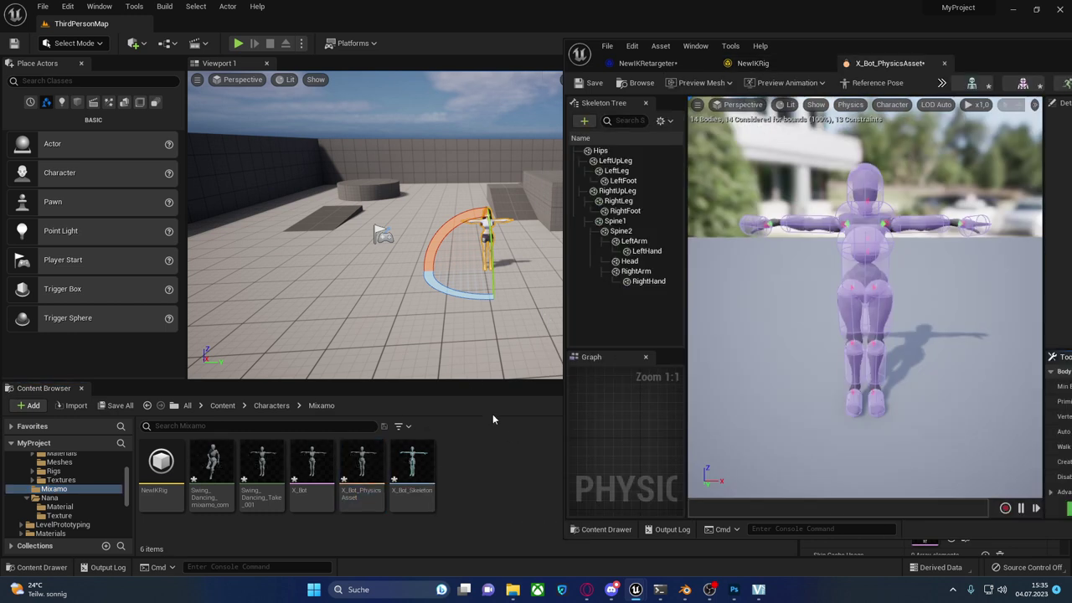
left_click(943, 63)
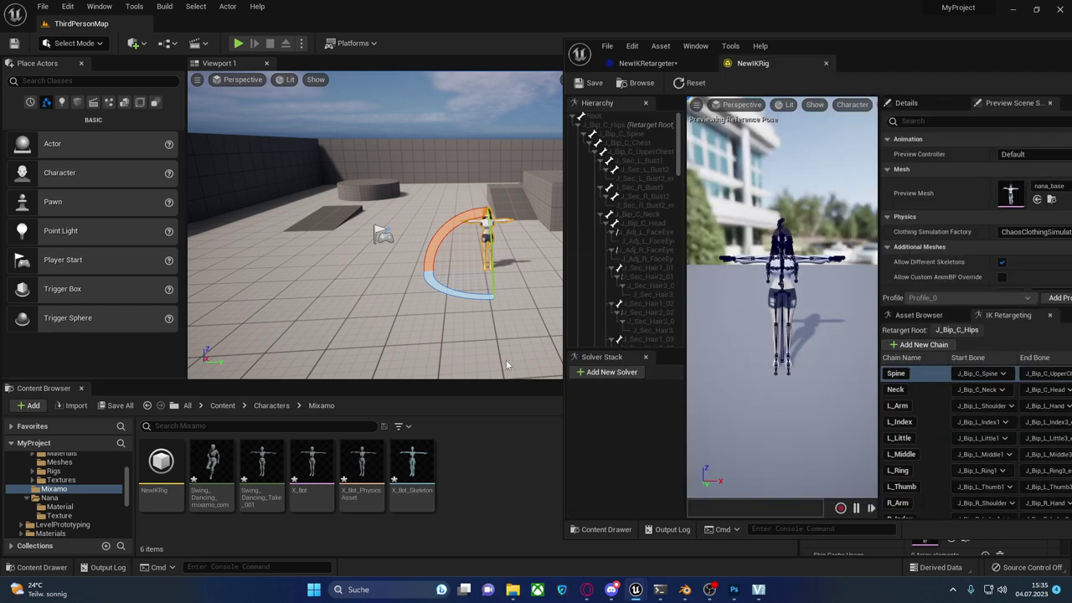
- Open X_Bot's NewIKRig in its own window beside Nana's rig and compare the L_Arm chain
double_click(160, 467)
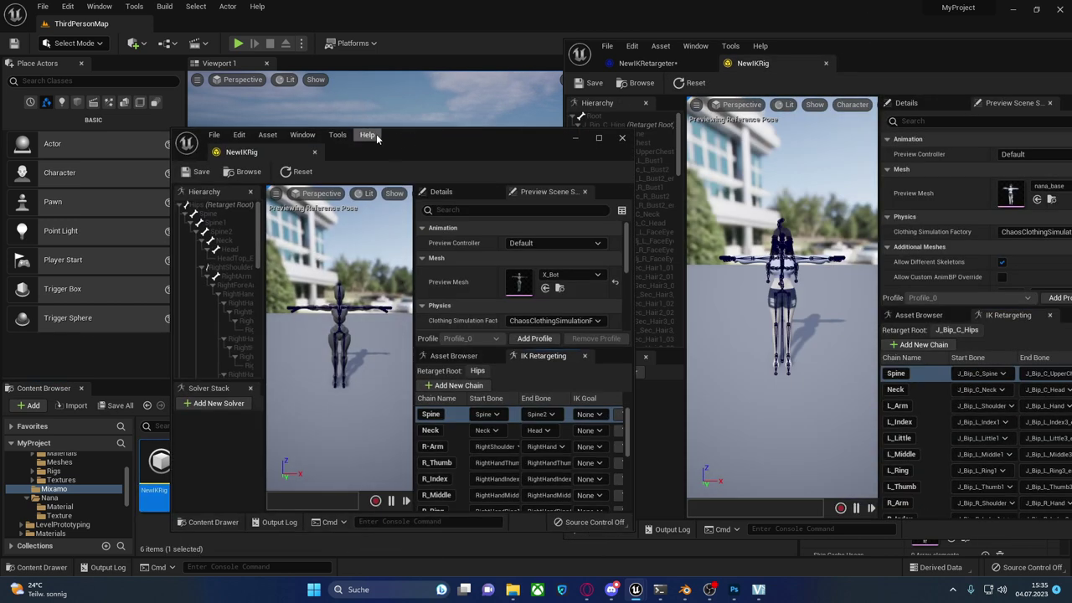
left_click_drag(871, 63, 134, 83)
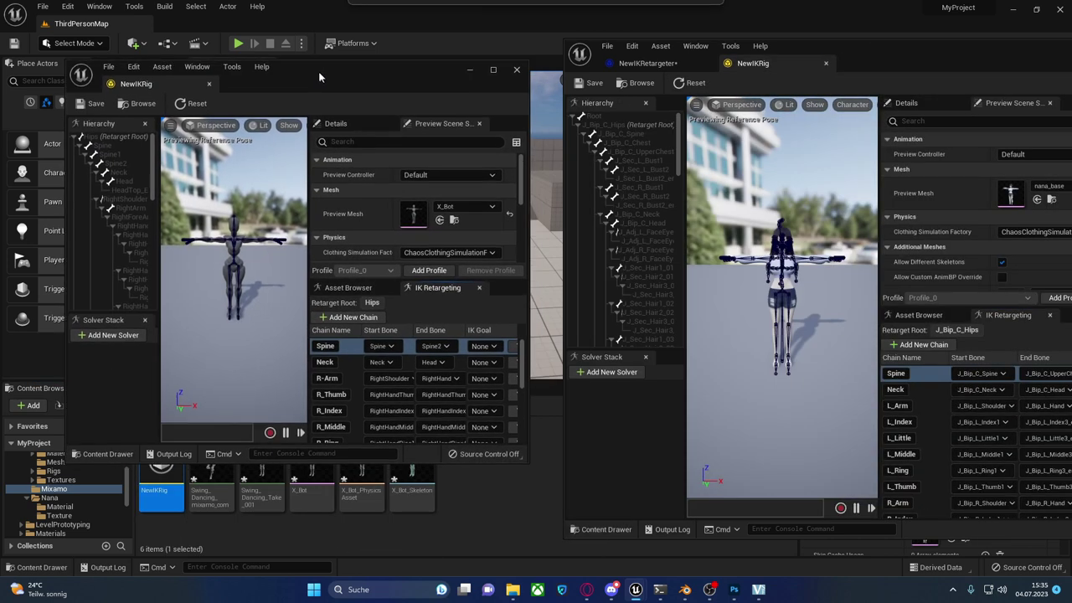
left_click_drag(324, 461, 323, 556)
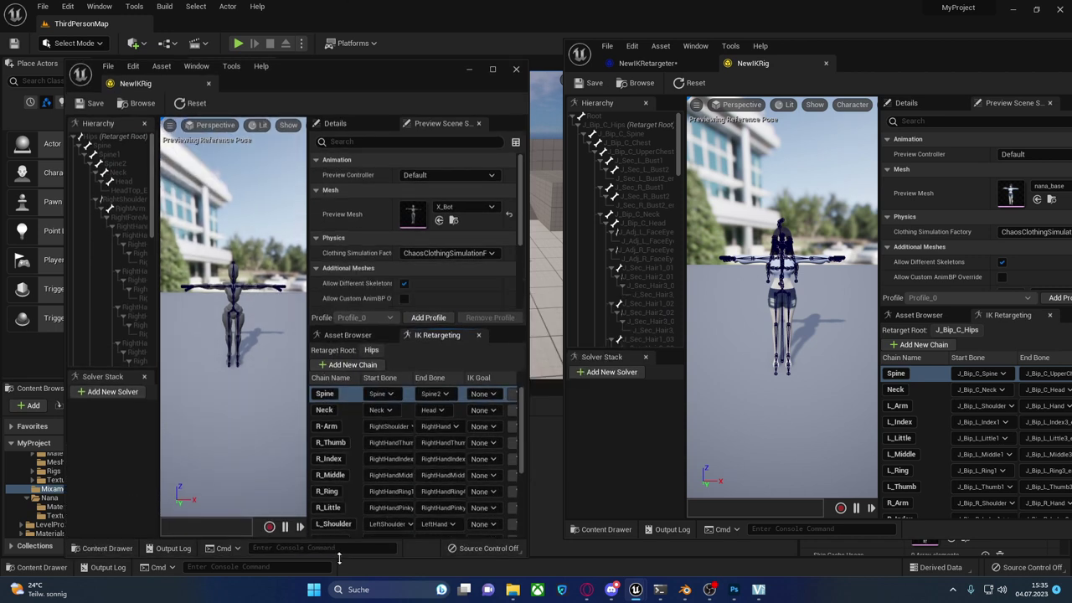
scroll(813, 251, "up", 8)
scroll(910, 382, "down", 1)
scroll(790, 313, "down", 8)
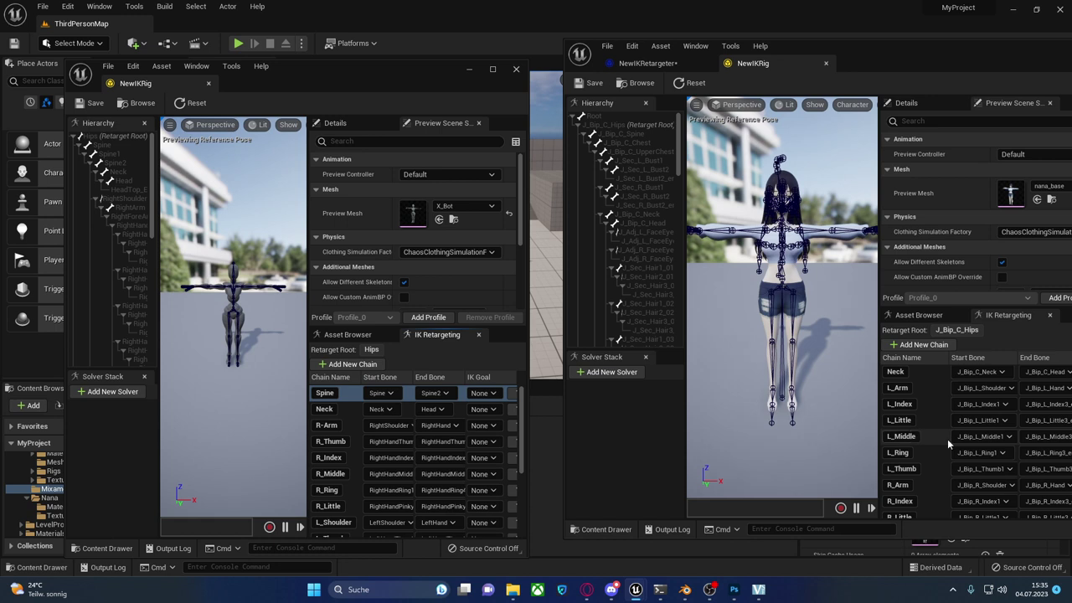
left_click(898, 388)
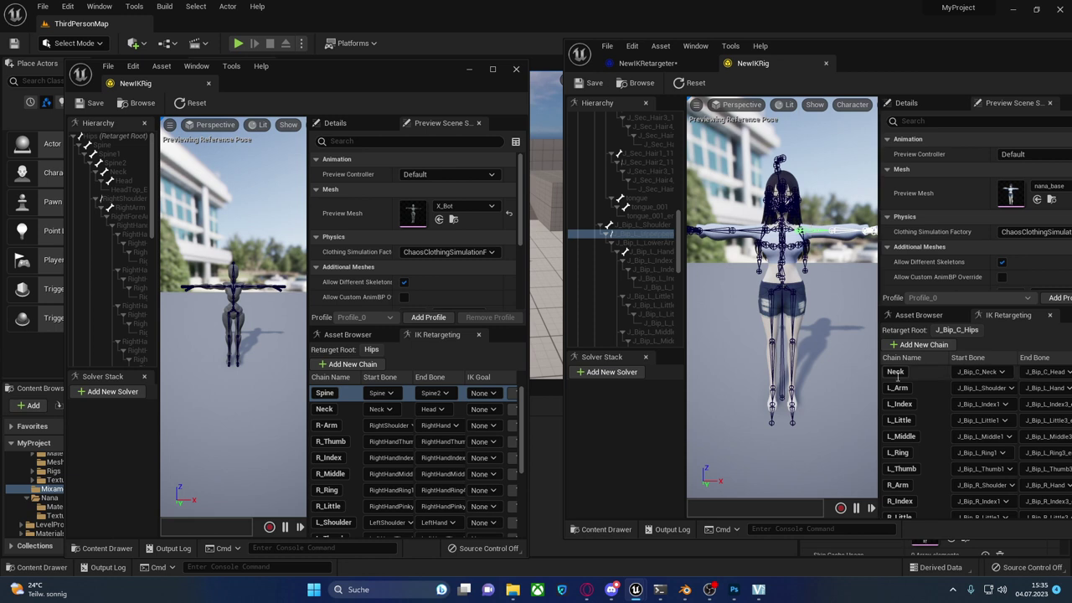
left_click_drag(564, 309, 411, 309)
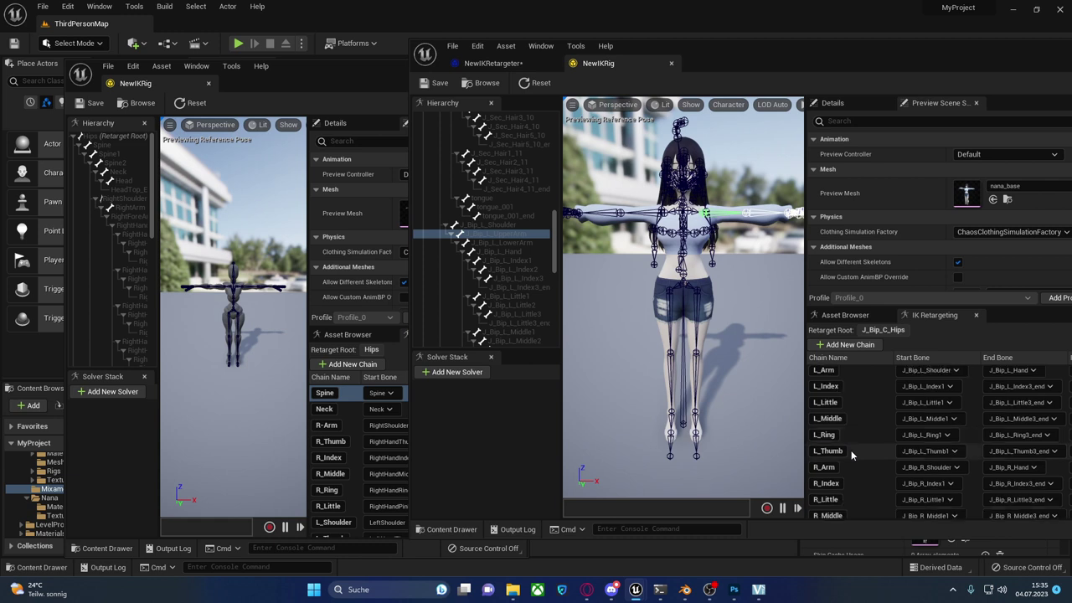
scroll(850, 450, "up", 1)
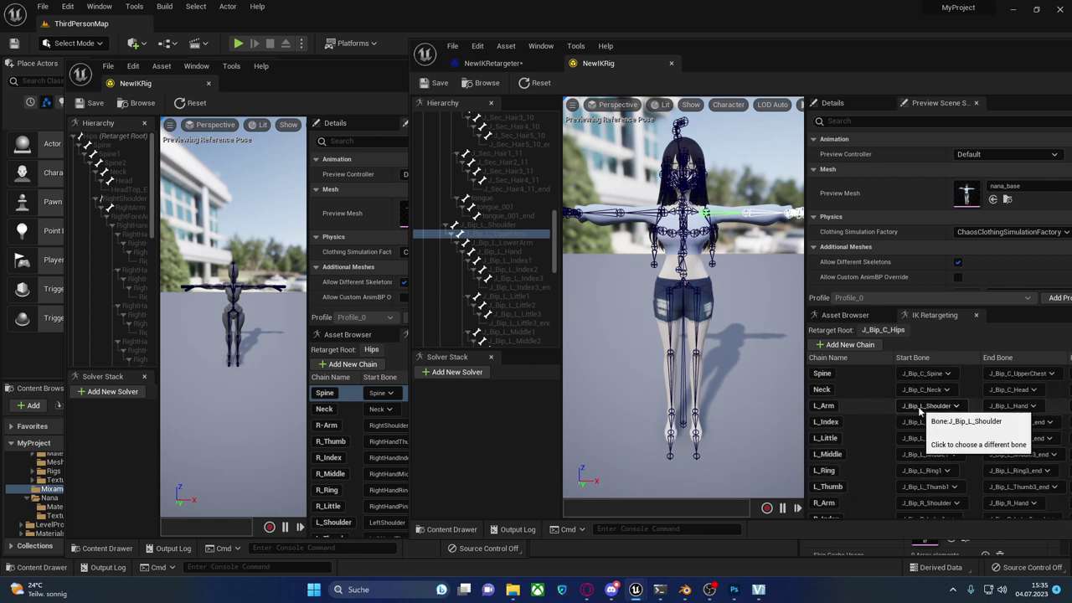
- Rename X_Bot's L_Shoulder chain to L_Arm and save the IK Rig
left_click(399, 426)
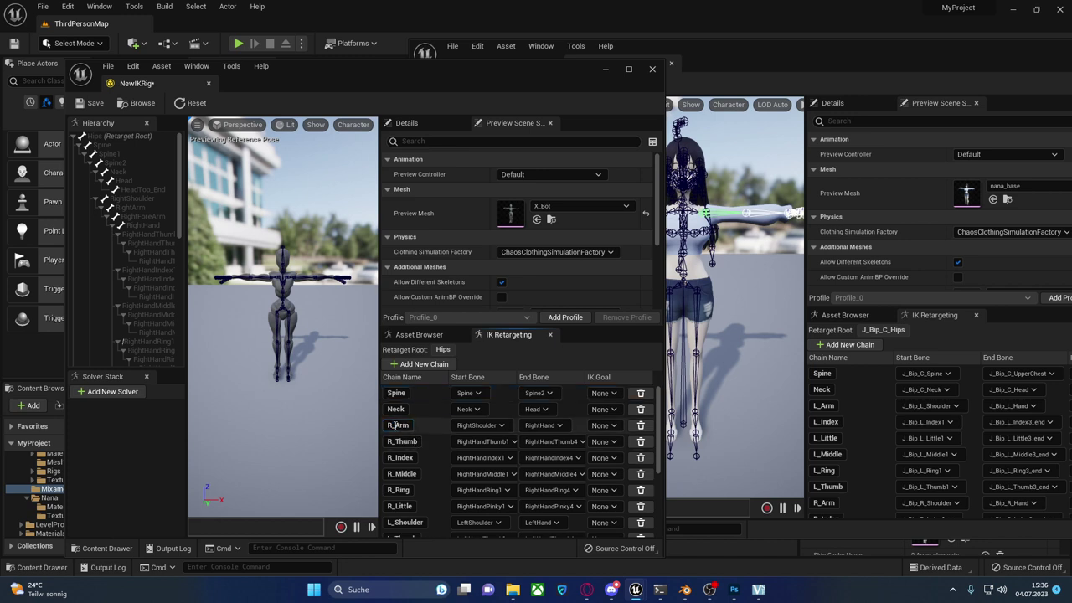
scroll(412, 497, "down", 2)
scroll(412, 497, "down", 2)
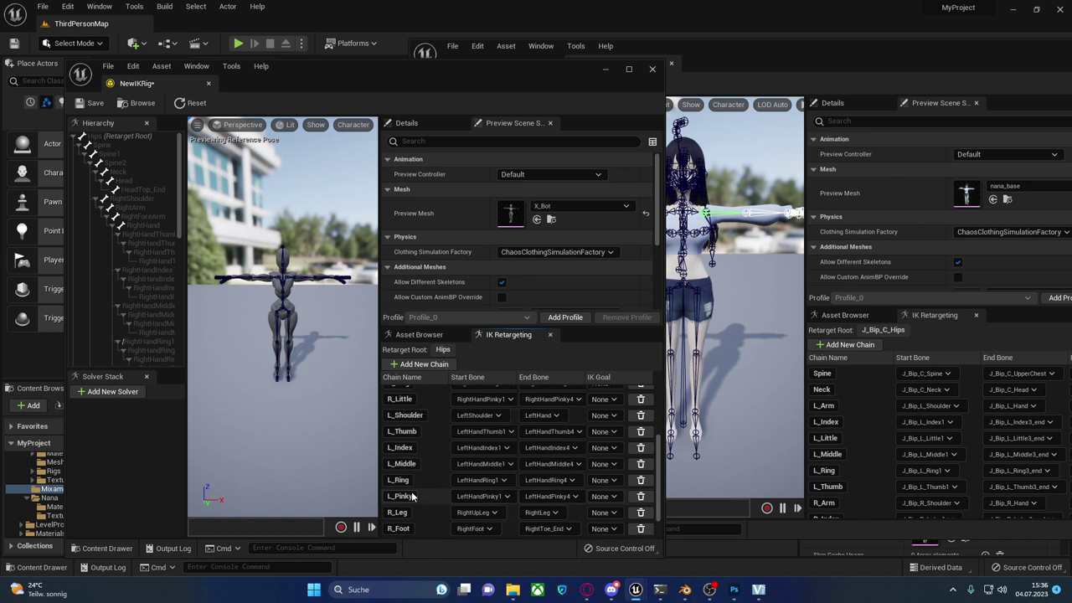
scroll(412, 497, "up", 2)
scroll(412, 497, "up", 2)
scroll(855, 421, "down", 2)
scroll(855, 421, "down", 1)
scroll(855, 421, "down", 1)
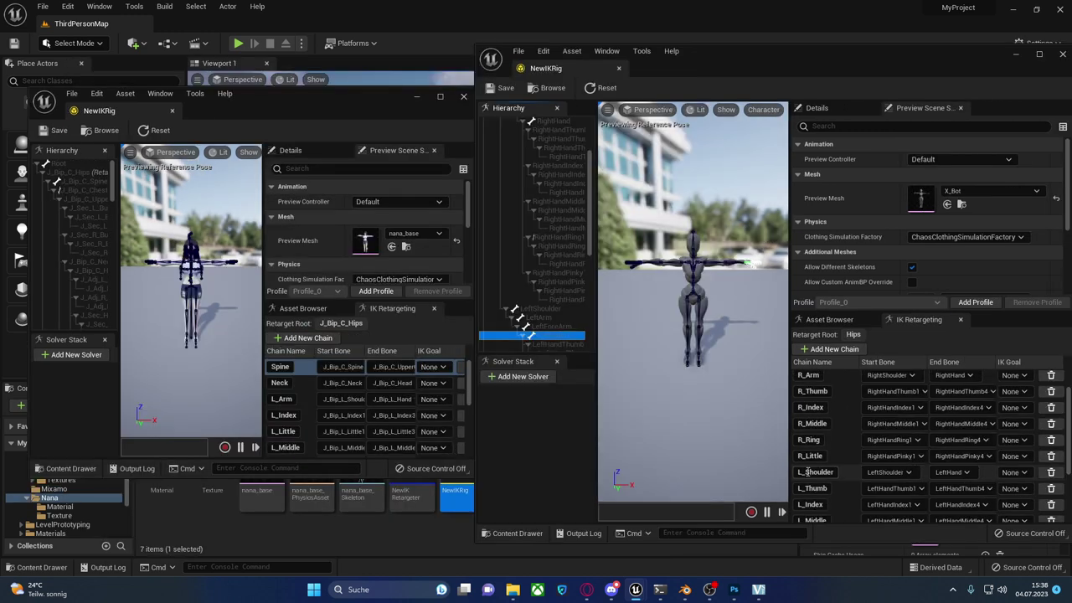
left_click_drag(806, 471, 834, 473)
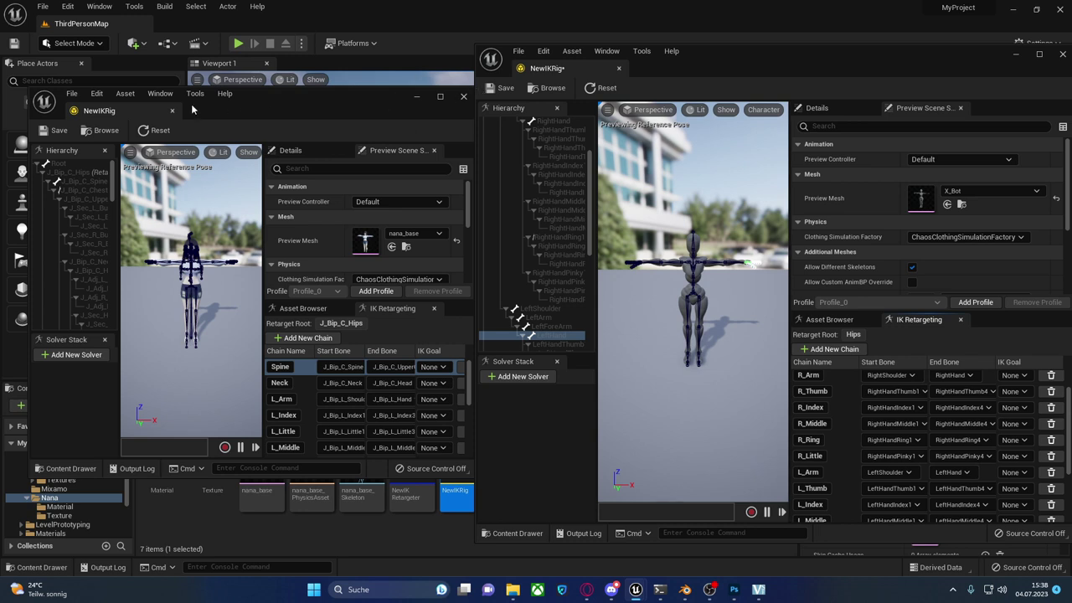
left_click(491, 88)
- Delete the old NewIKRetargeter asset from the Mixamo folder
mouse_move(635, 589)
left_click(638, 507)
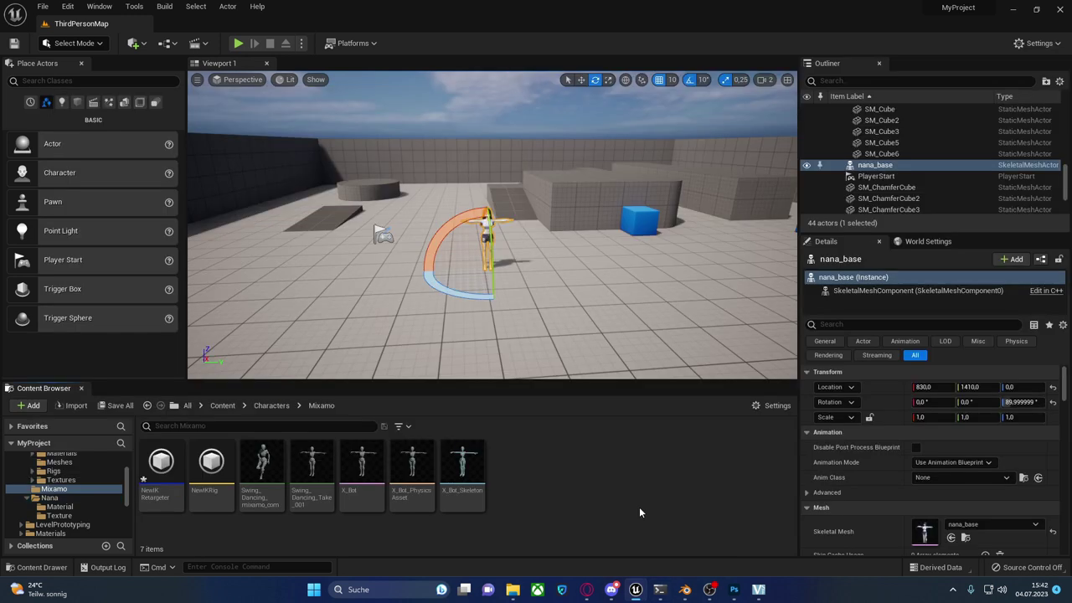
left_click(160, 474)
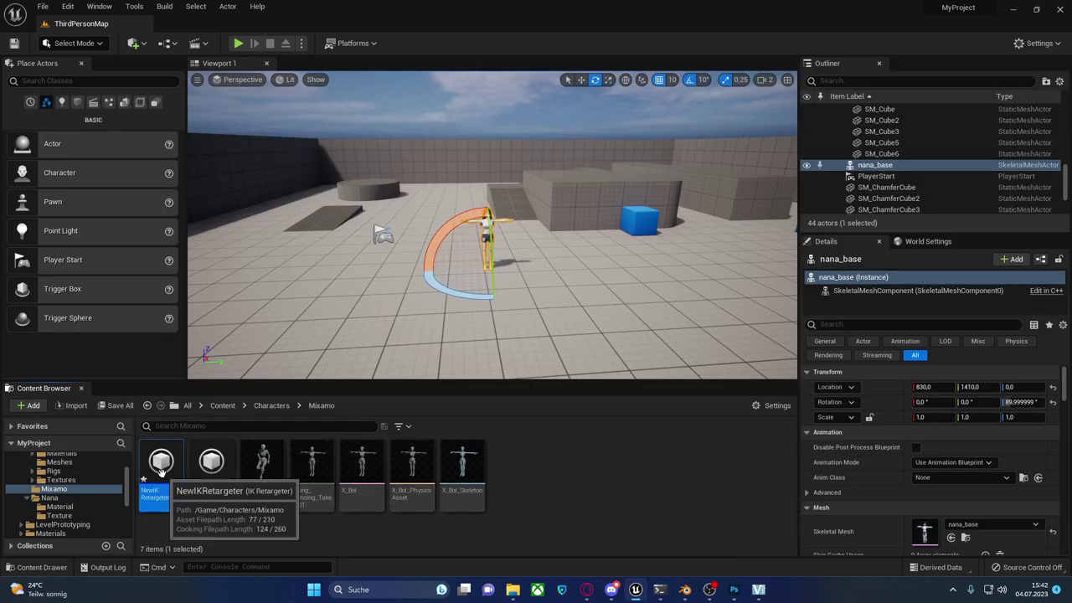
key("Delete")
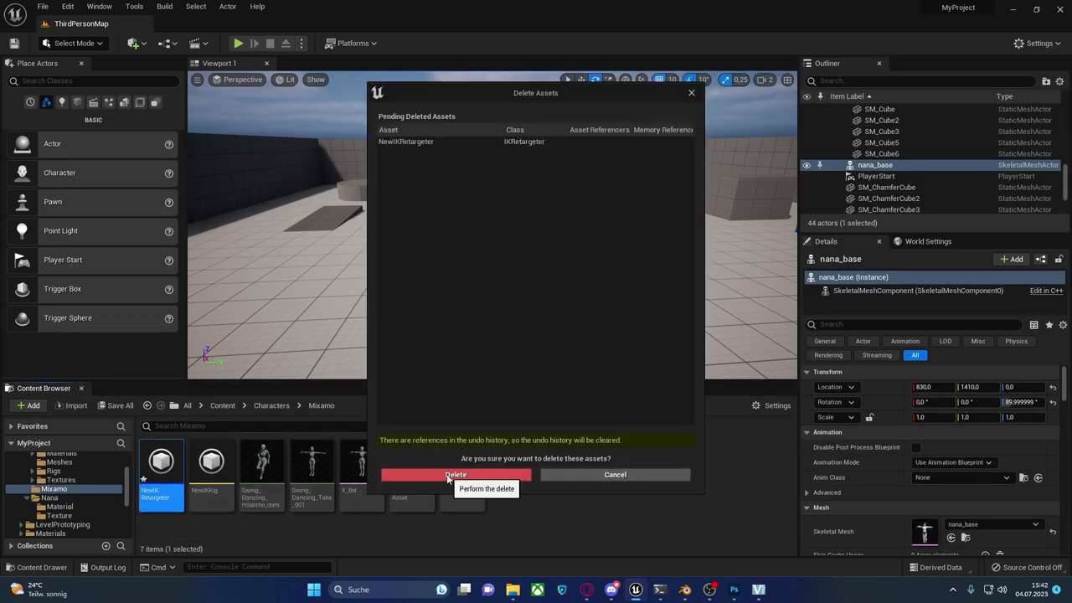
left_click(446, 470)
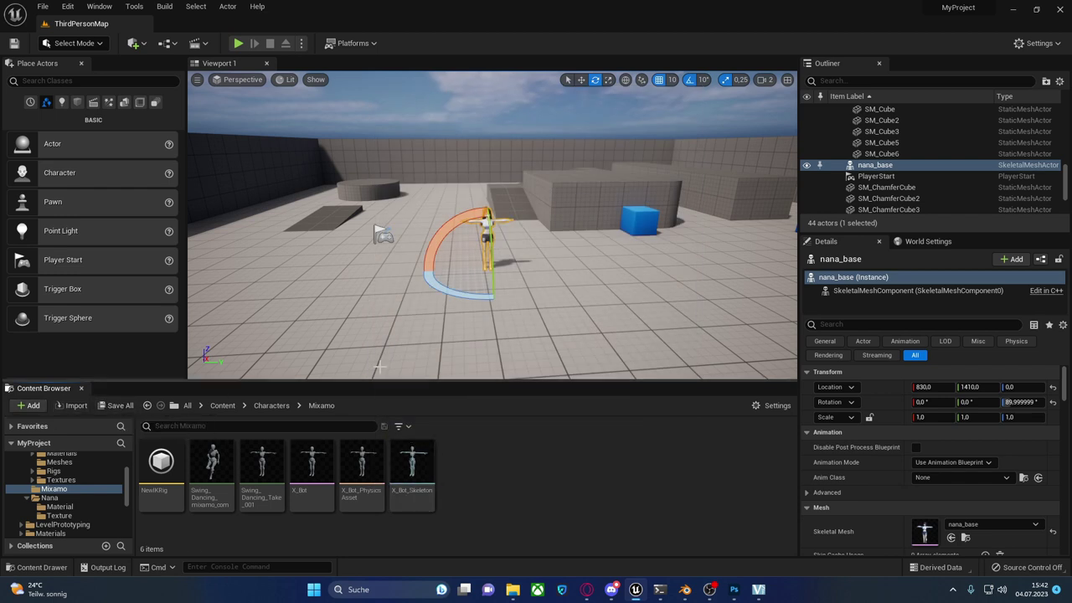
- Create a new IK Retargeter sourcing the Mixamo NewIKRig and open it
right_click(497, 489)
mouse_move(579, 307)
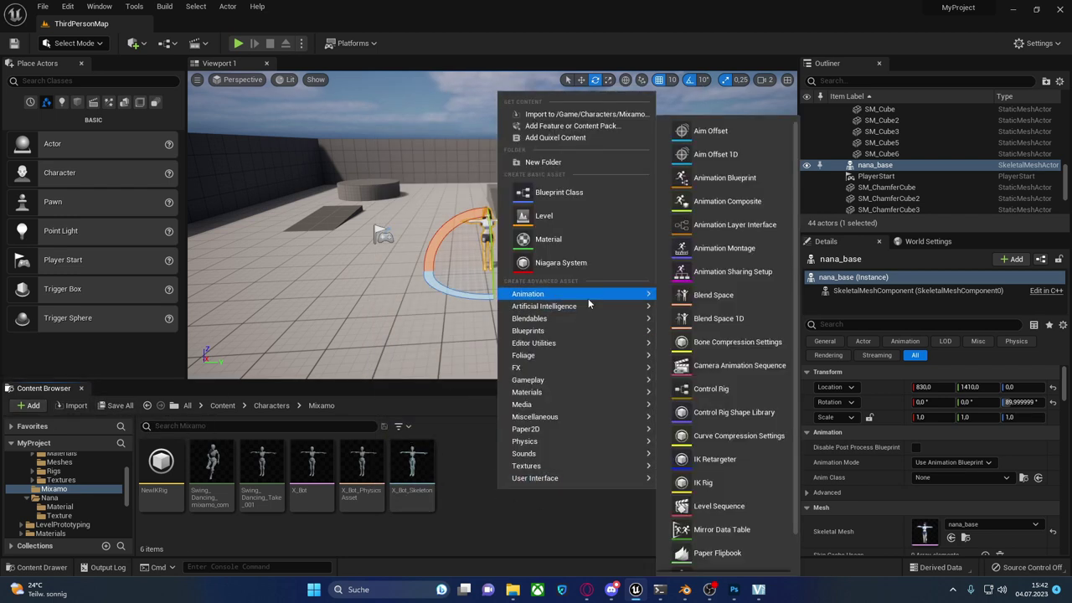
left_click(717, 462)
mouse_move(464, 206)
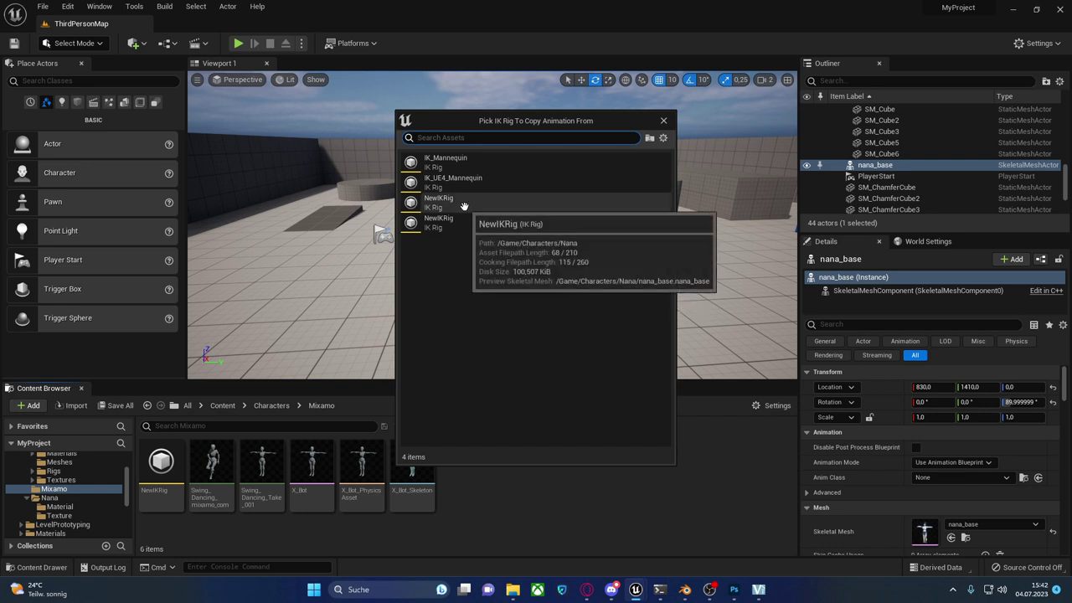
left_click(436, 223)
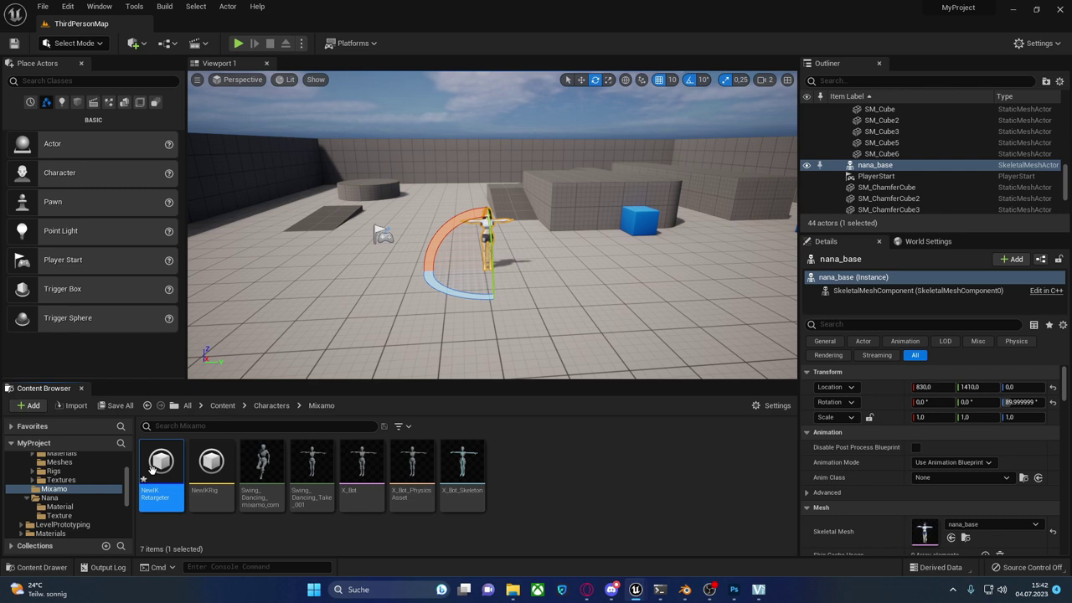
double_click(155, 469)
- Set Nana's NewIKRig as target rig and preview Swing_Dancing_mixamo_com on both characters
left_click(820, 176)
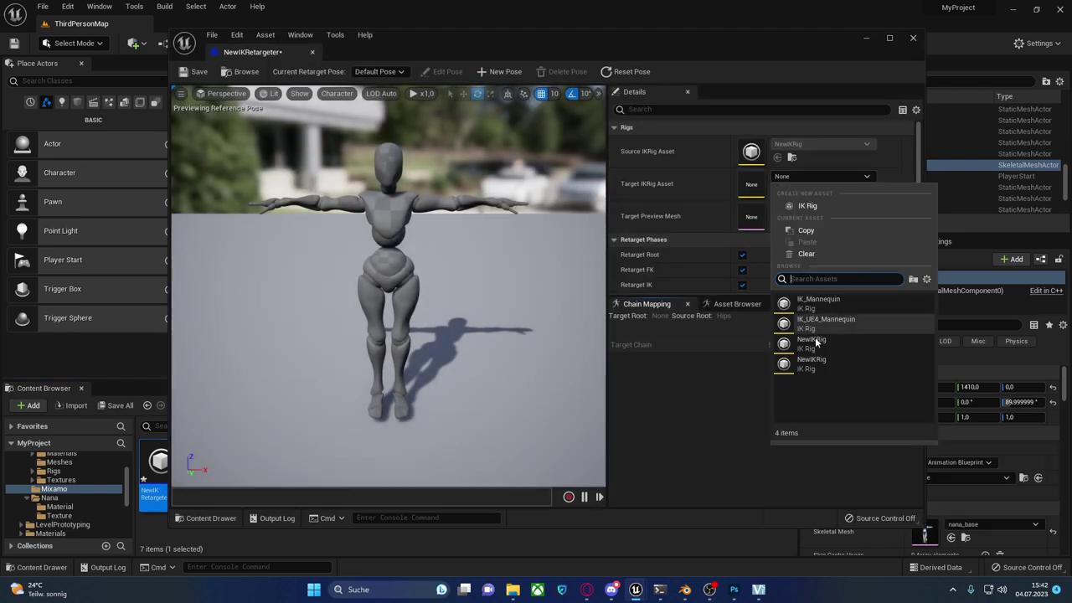
left_click(811, 363)
left_click(806, 176)
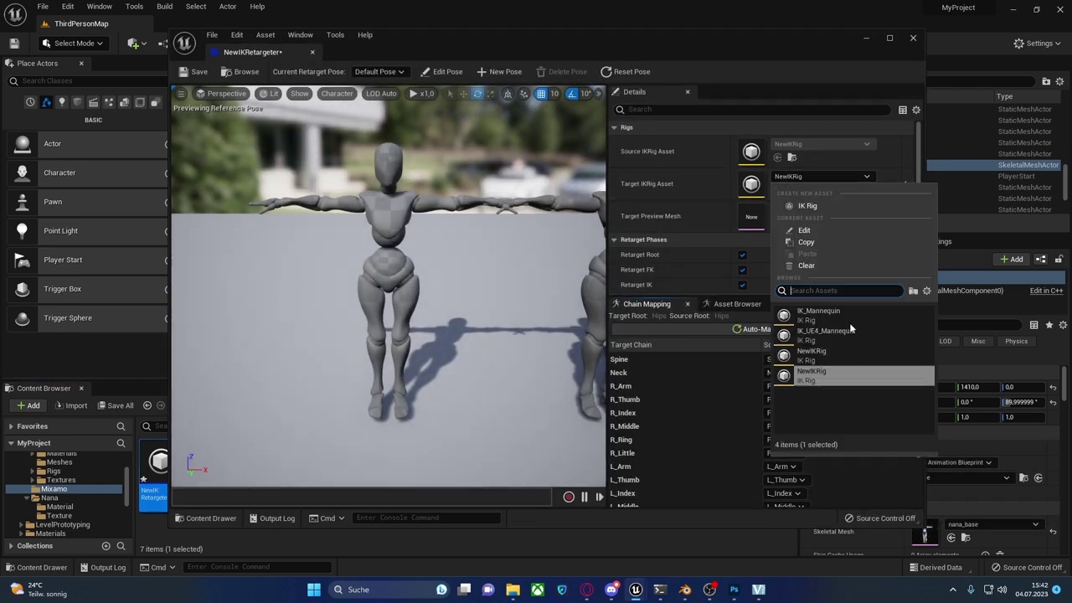
left_click(848, 350)
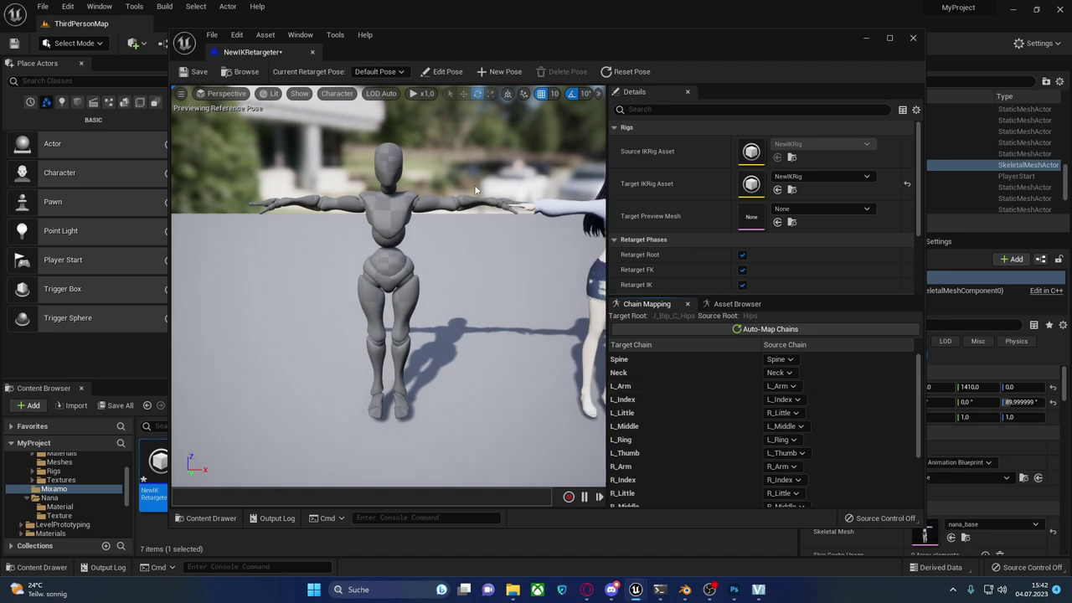
left_click(737, 303)
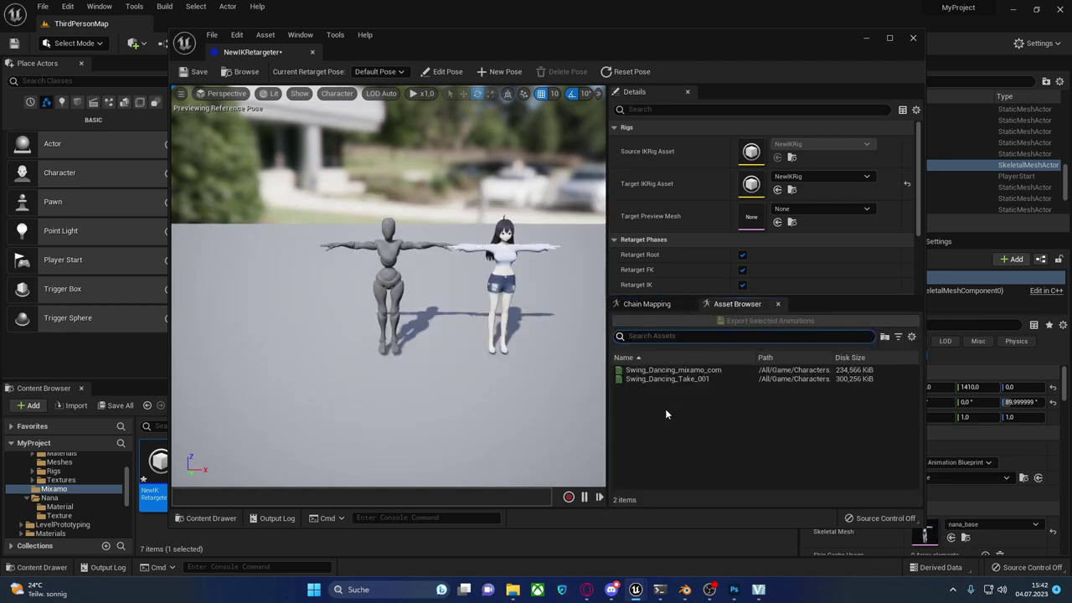
left_click(643, 369)
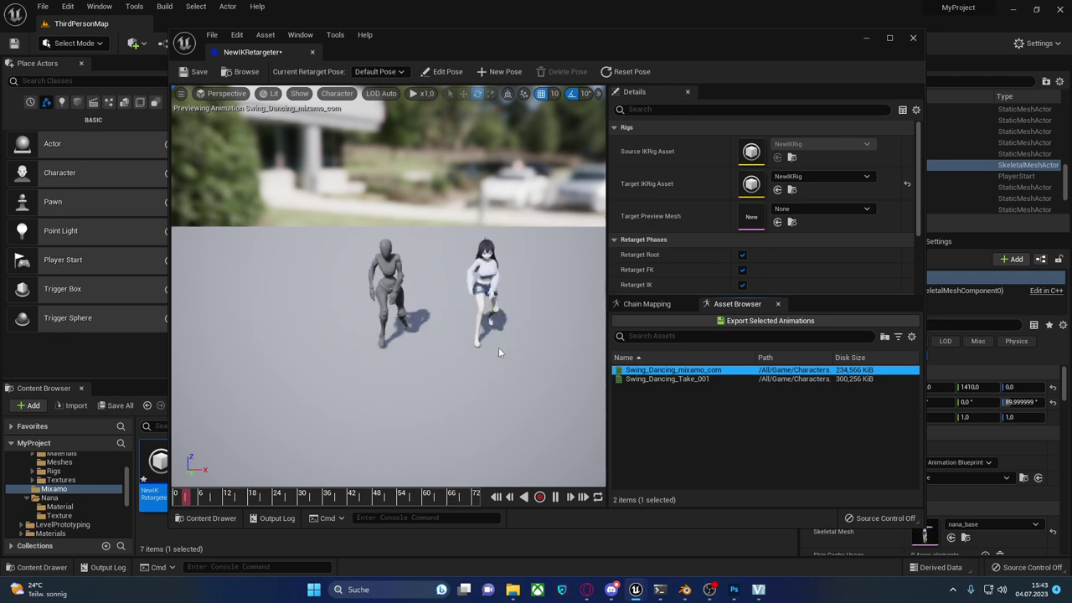
left_click(520, 289)
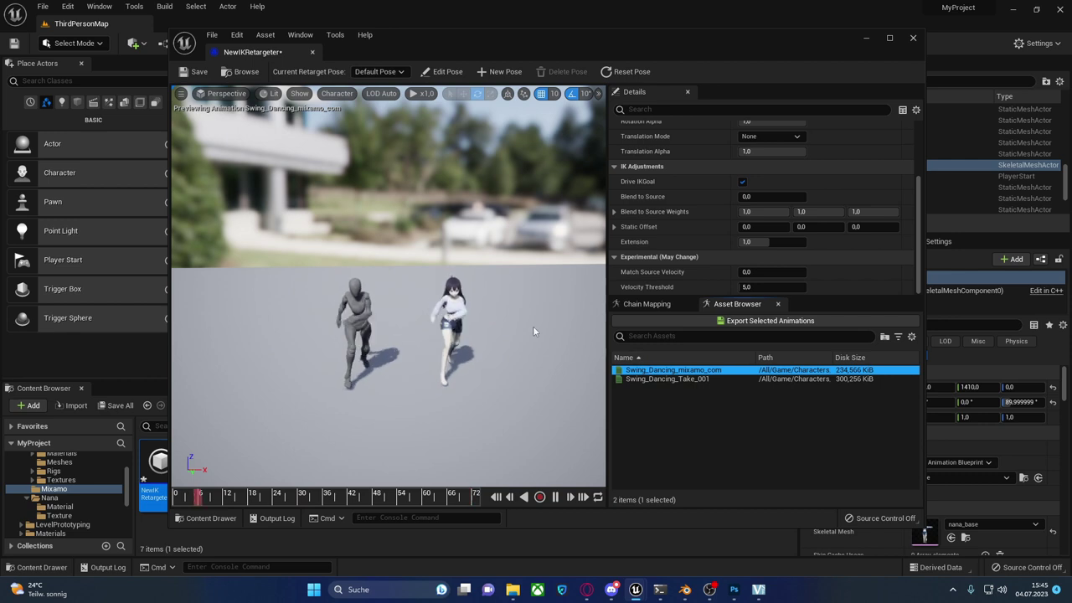
- Export the retargeted Swing_Dancing_mixamo_com to Content/Characters/Nana and save the retargeter with Ctrl+S
left_click(750, 326)
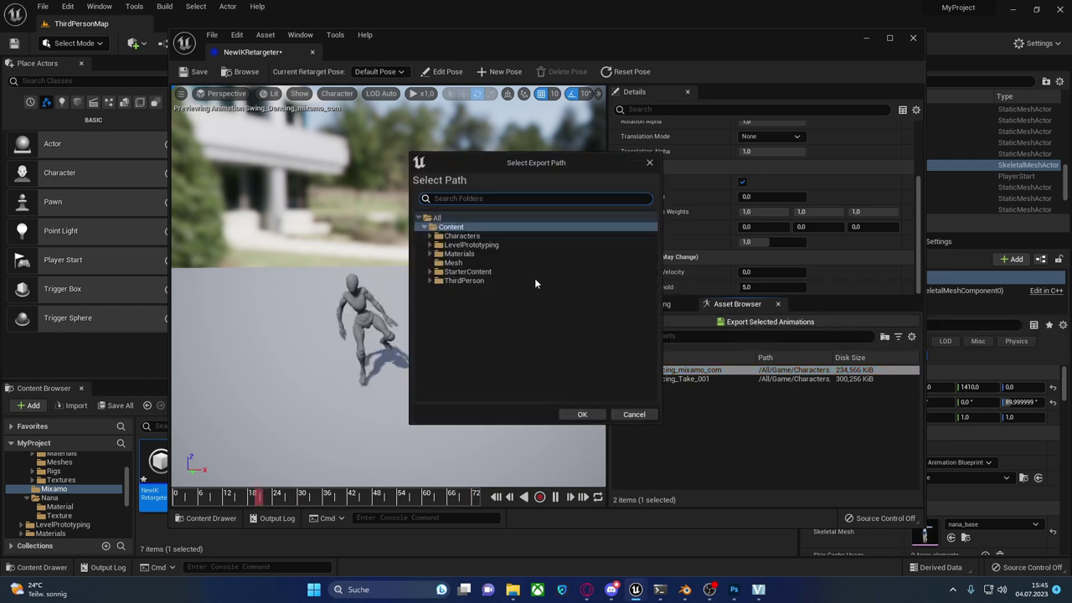
left_click(430, 236)
left_click(435, 272)
left_click(459, 272)
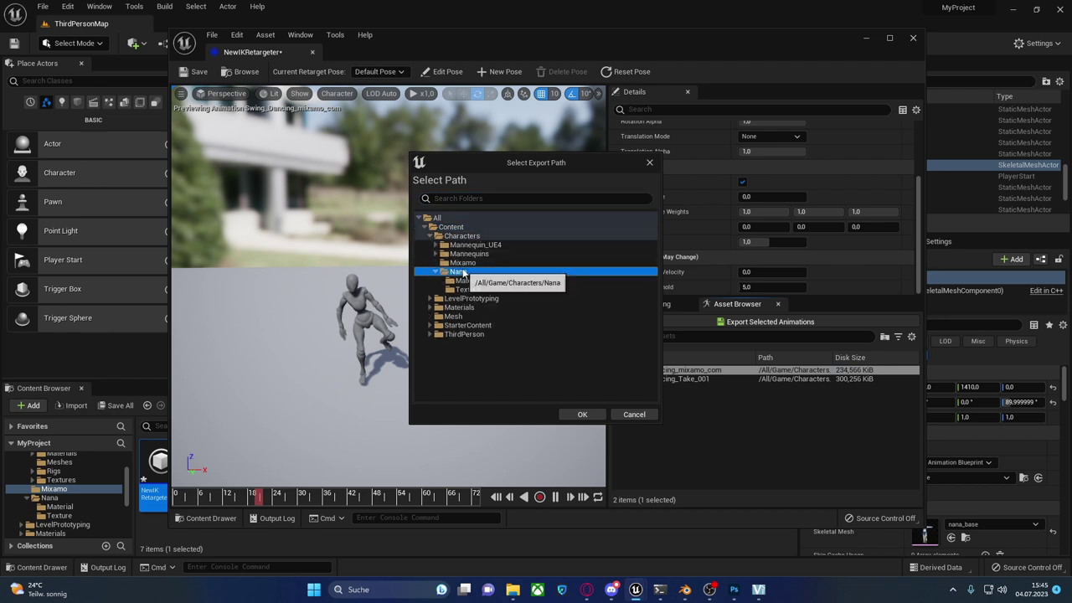
left_click(575, 415)
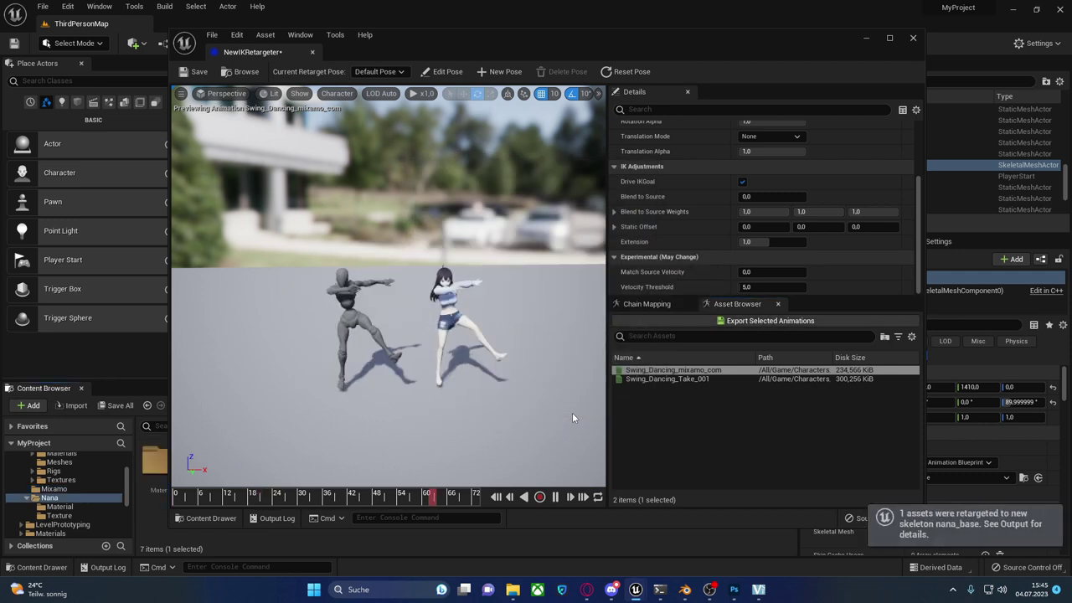
key("ctrl+s")
- Close the retargeter, drop Swing_Dancing into the level, and run it in Simulate mode
left_click(914, 38)
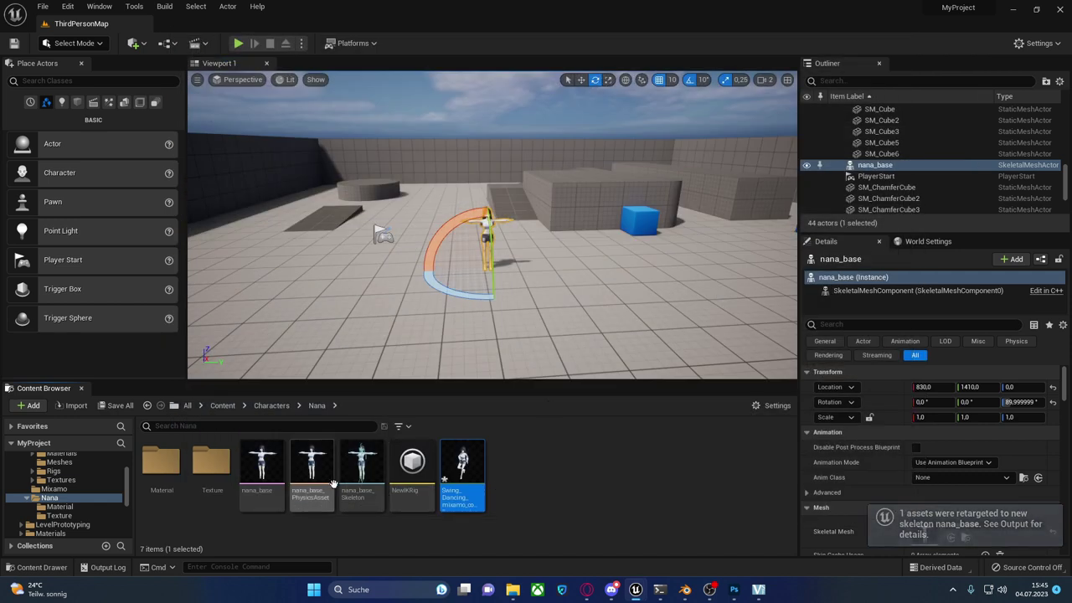
mouse_move(462, 464)
left_mouse_down()
mouse_move(523, 272)
mouse_move(541, 291)
mouse_move(586, 285)
left_mouse_up()
left_click(301, 44)
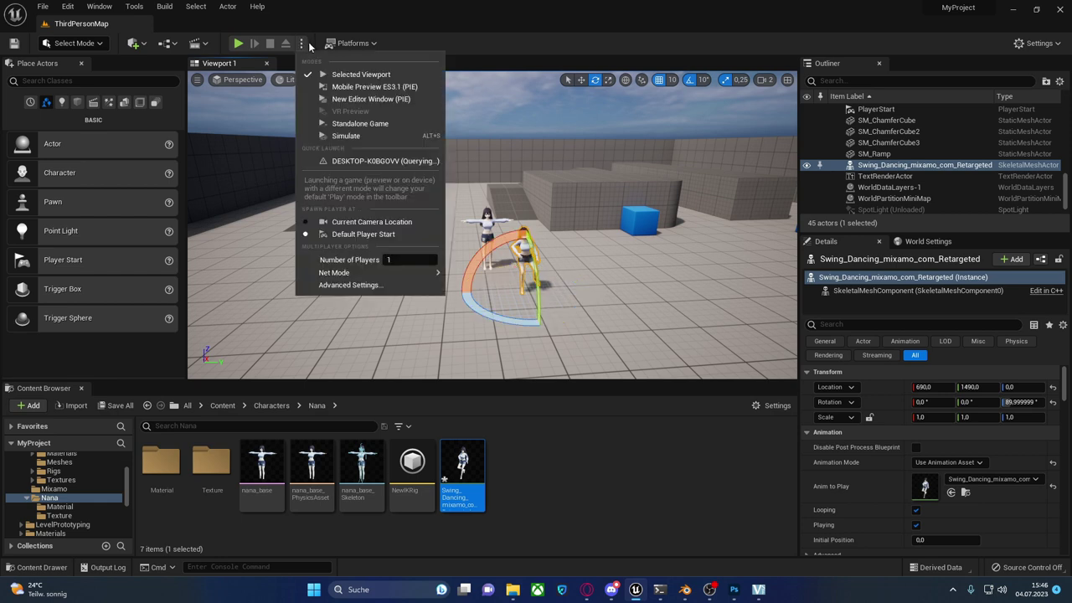
left_click(353, 135)
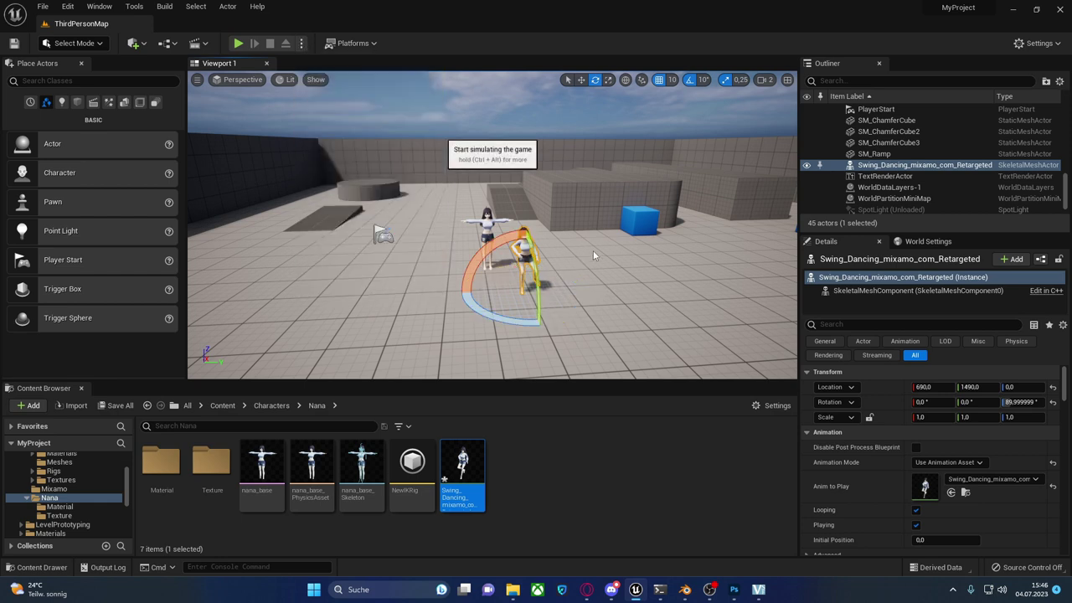
left_click(658, 285)
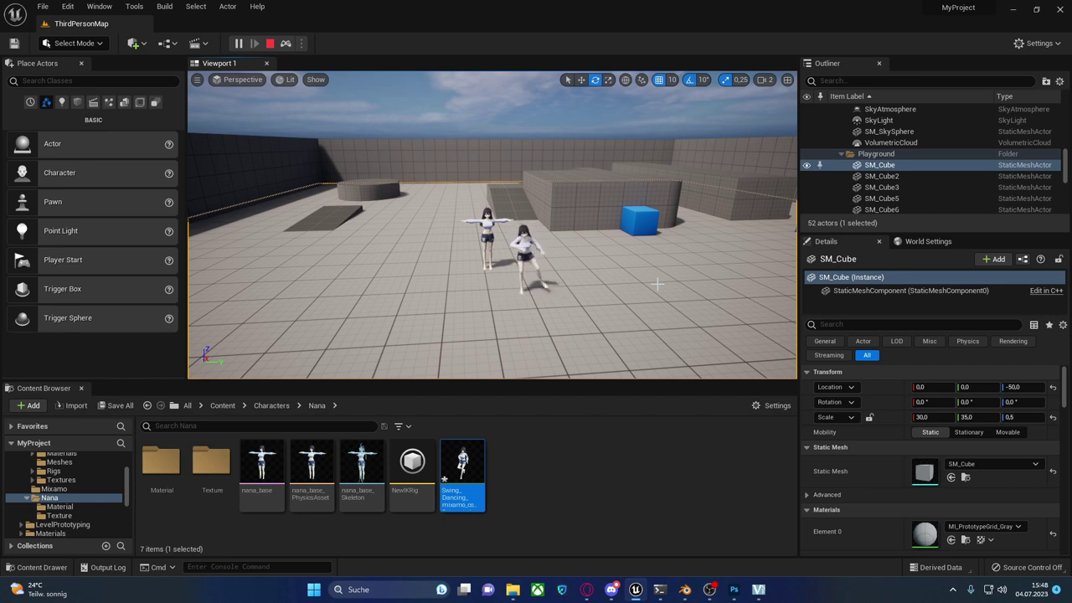